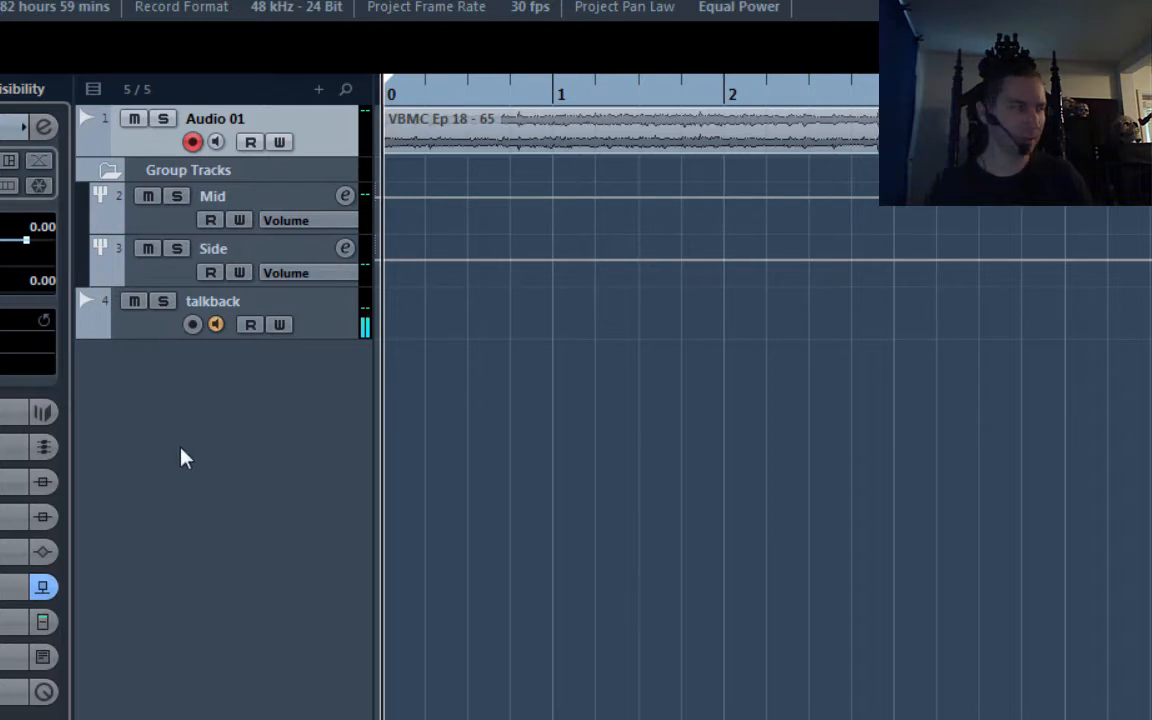
Open the mixer, try Stereo Out as the Audio 01 track's output, and set it back to No Bus.
{"action": "key", "text": "F3"}
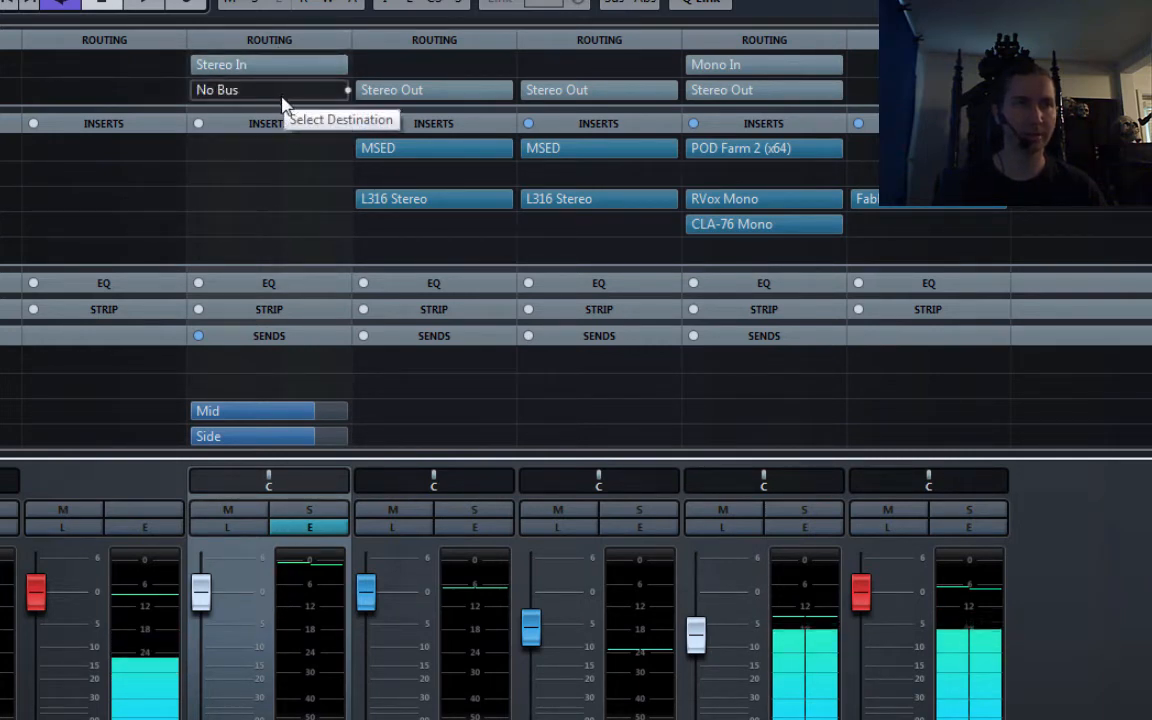
{"action": "left_click", "coordinate": [340, 90]}
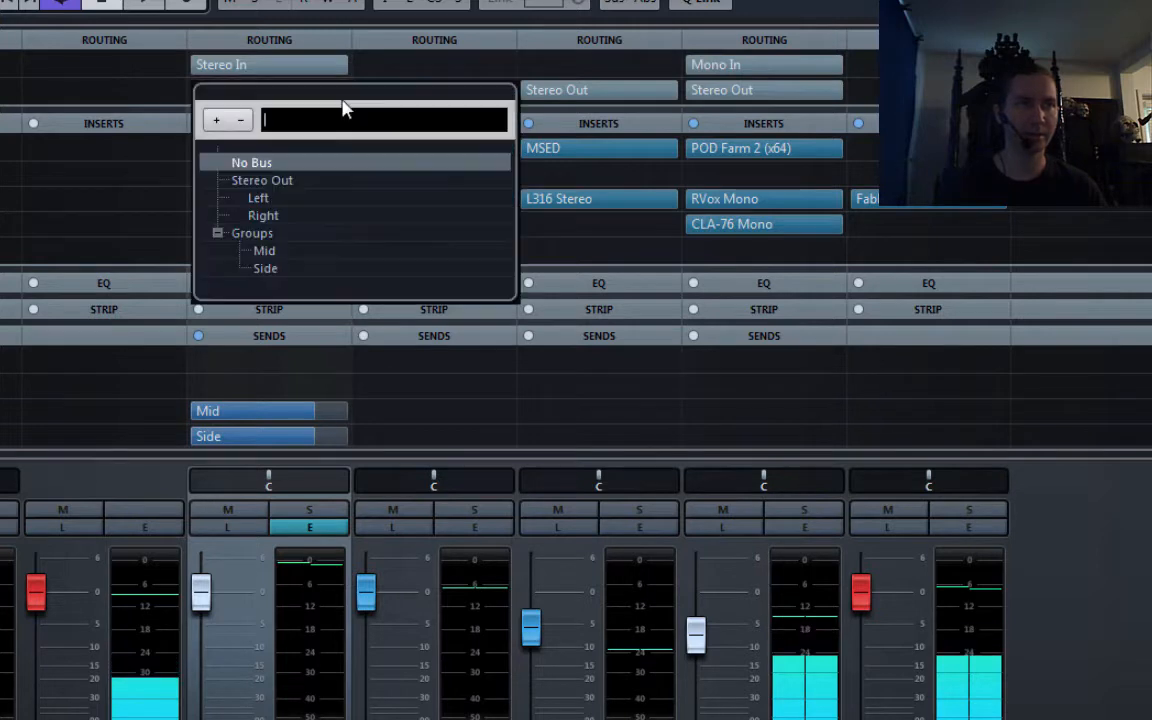
{"action": "left_click", "coordinate": [283, 181]}
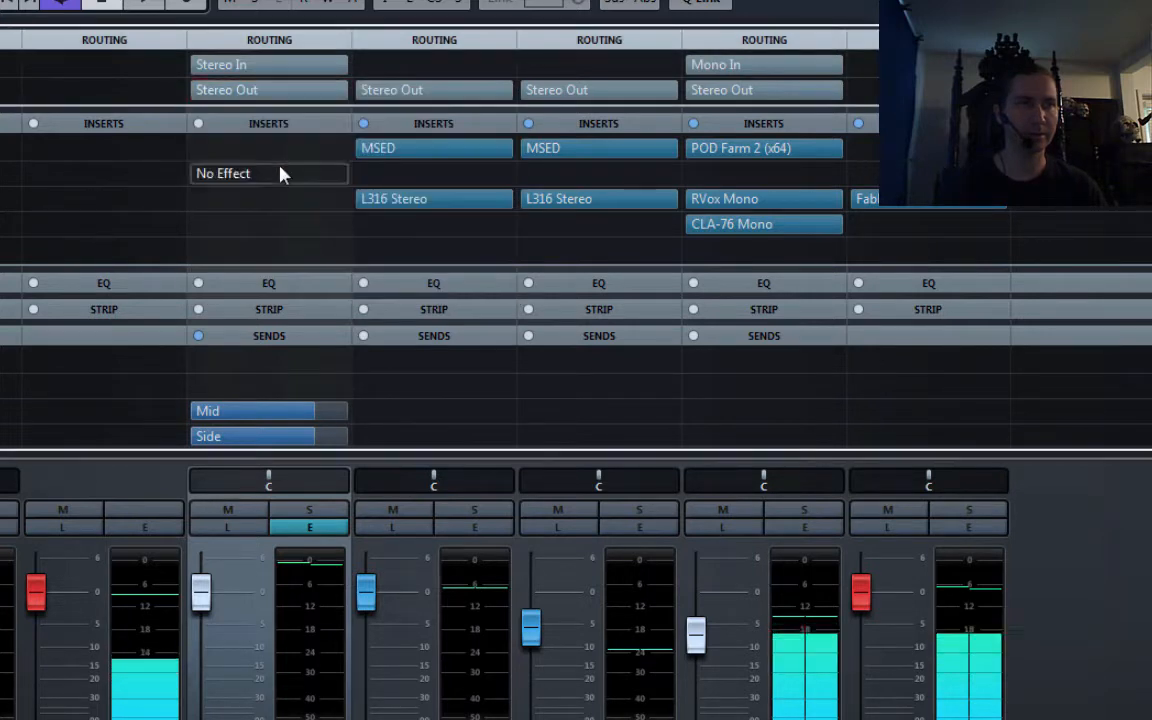
{"action": "left_click", "coordinate": [336, 92]}
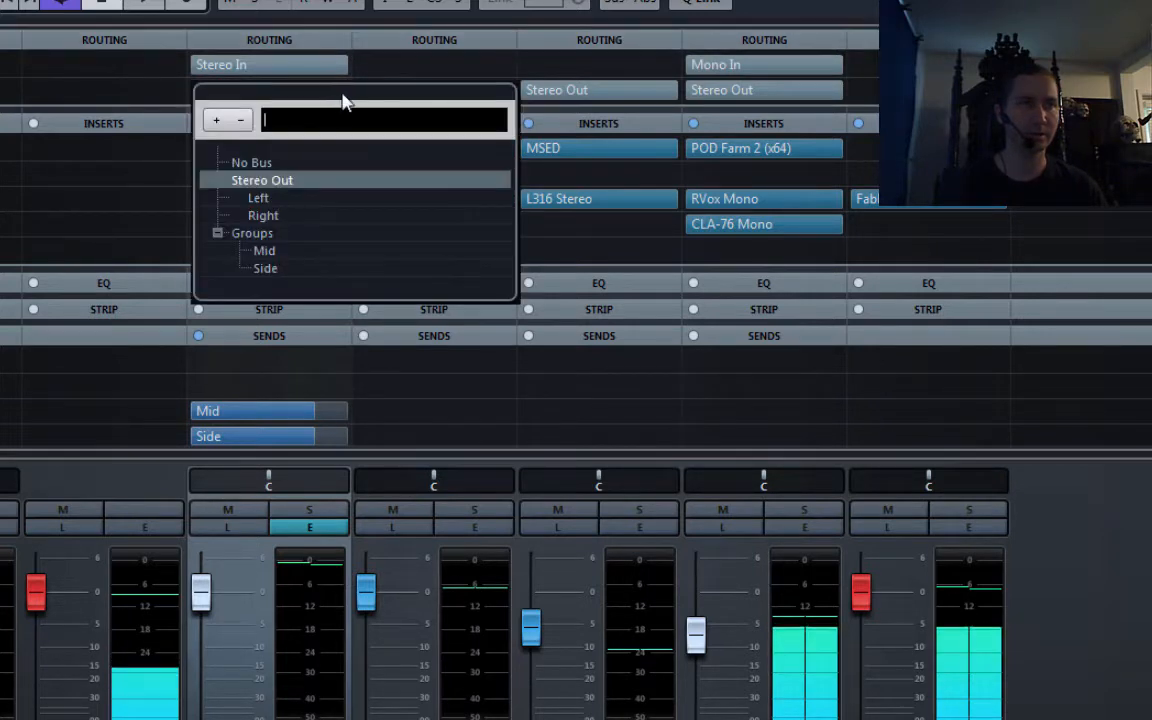
{"action": "left_click", "coordinate": [275, 165]}
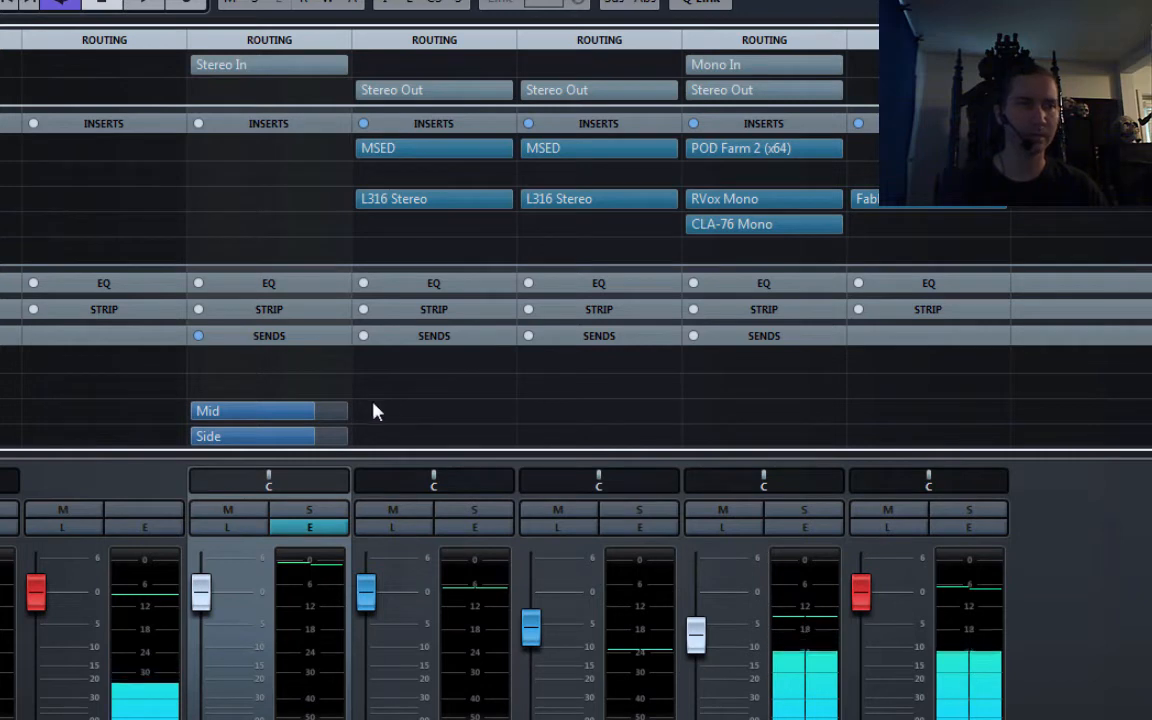
Open the MSED inserts on the Mid and Side channels together, compare their mute settings, and close both.
{"action": "mouse_move", "coordinate": [225, 423]}
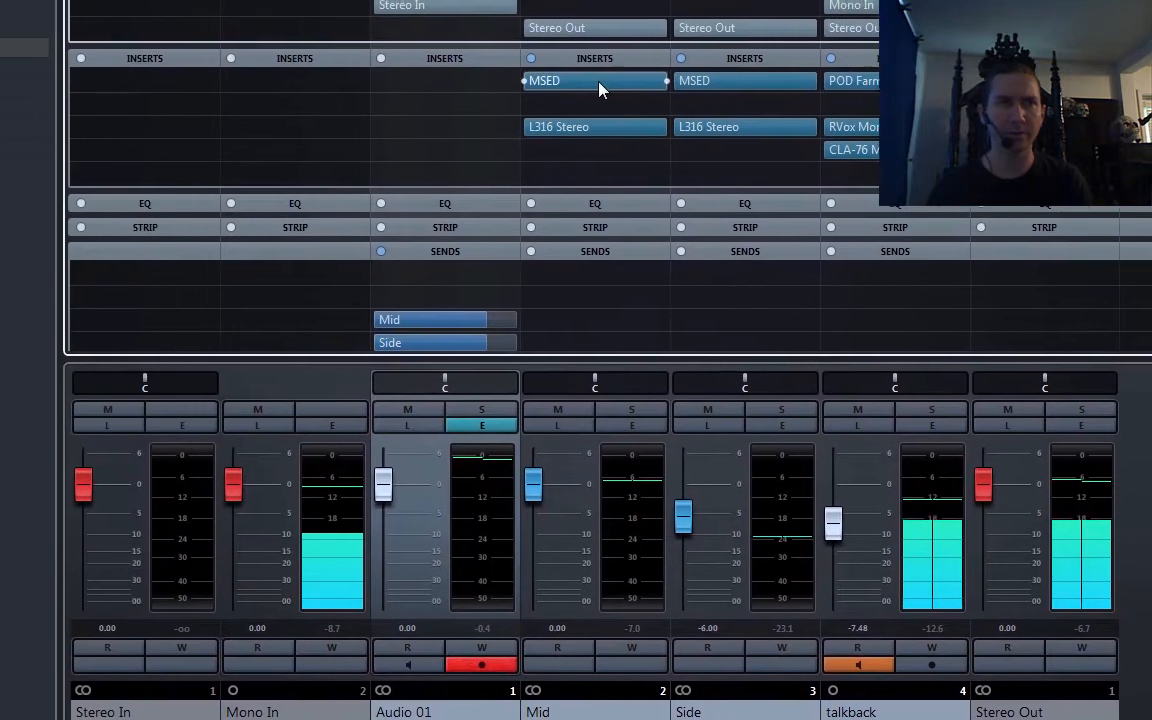
{"action": "left_click", "coordinate": [598, 88]}
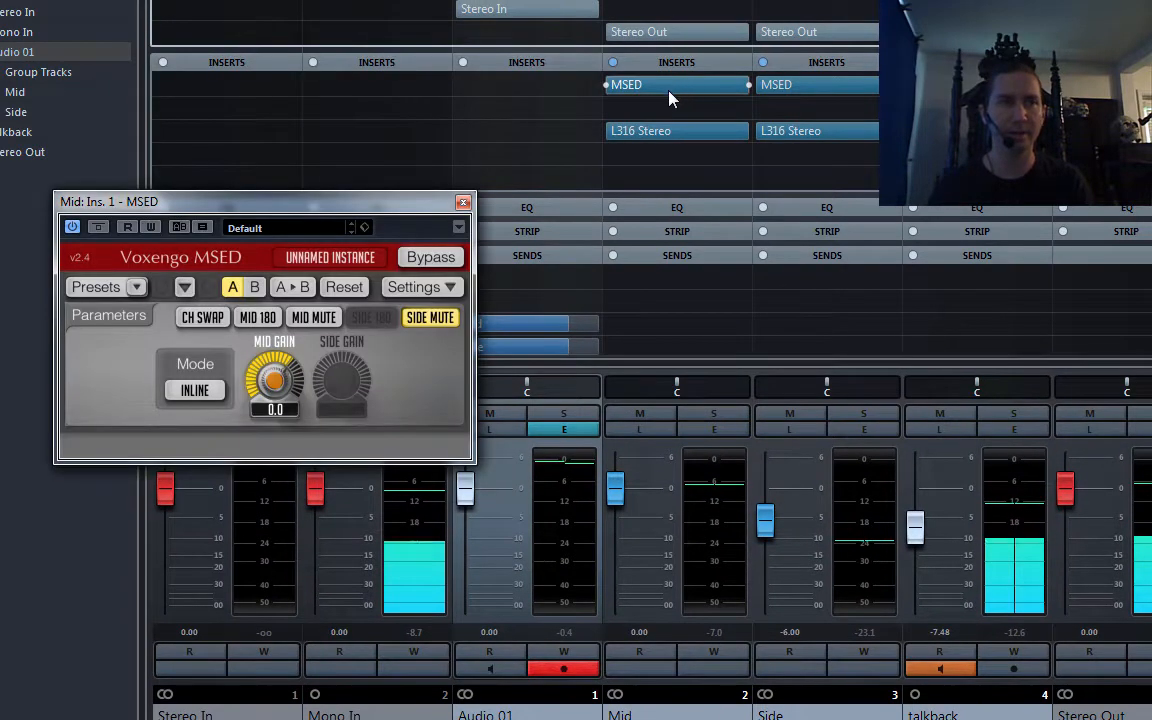
{"action": "left_click", "coordinate": [812, 88]}
{"action": "left_click_drag", "start_coordinate": [803, 244], "coordinate": [765, 207]}
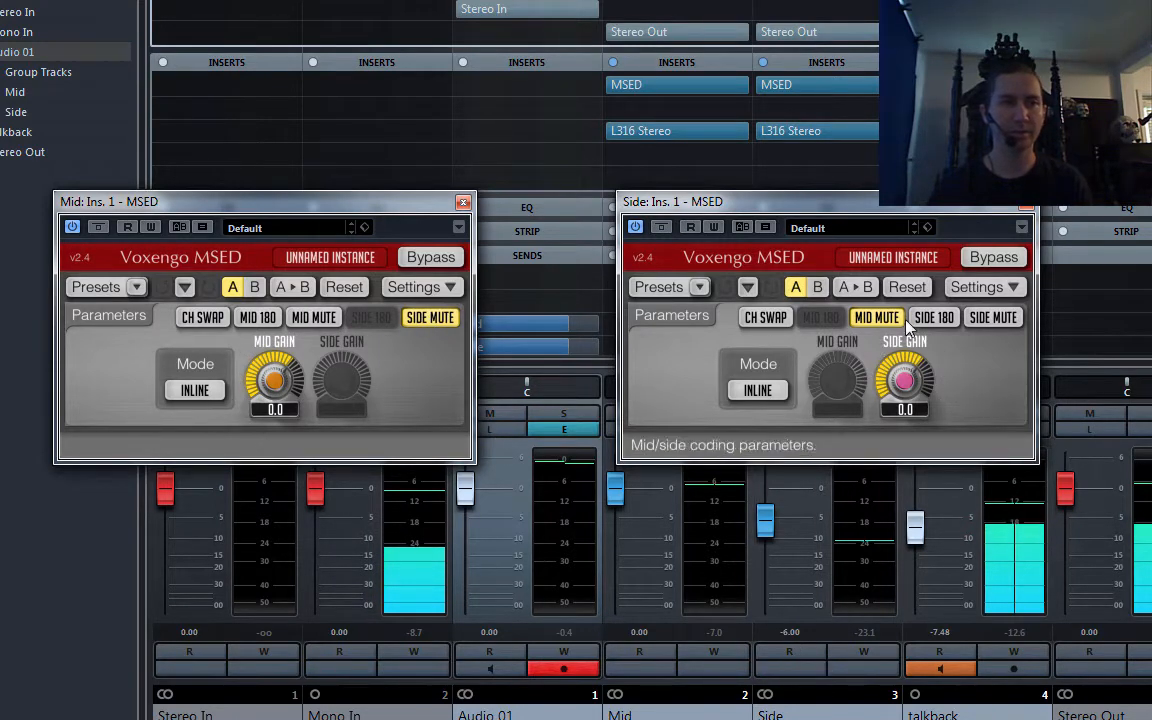
{"action": "left_click", "coordinate": [1024, 209]}
{"action": "left_click", "coordinate": [463, 204]}
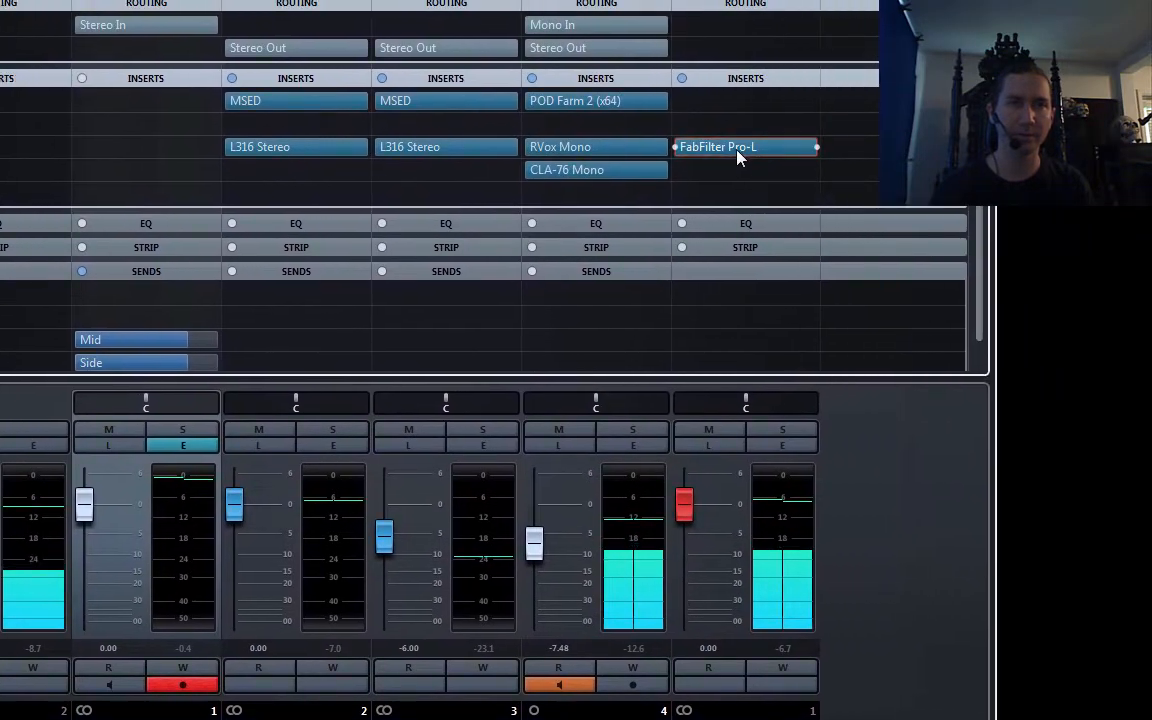
Open the FabFilter Pro-L insert on the Stereo Out channel and move its window clear of the mixer.
{"action": "left_click", "coordinate": [737, 147]}
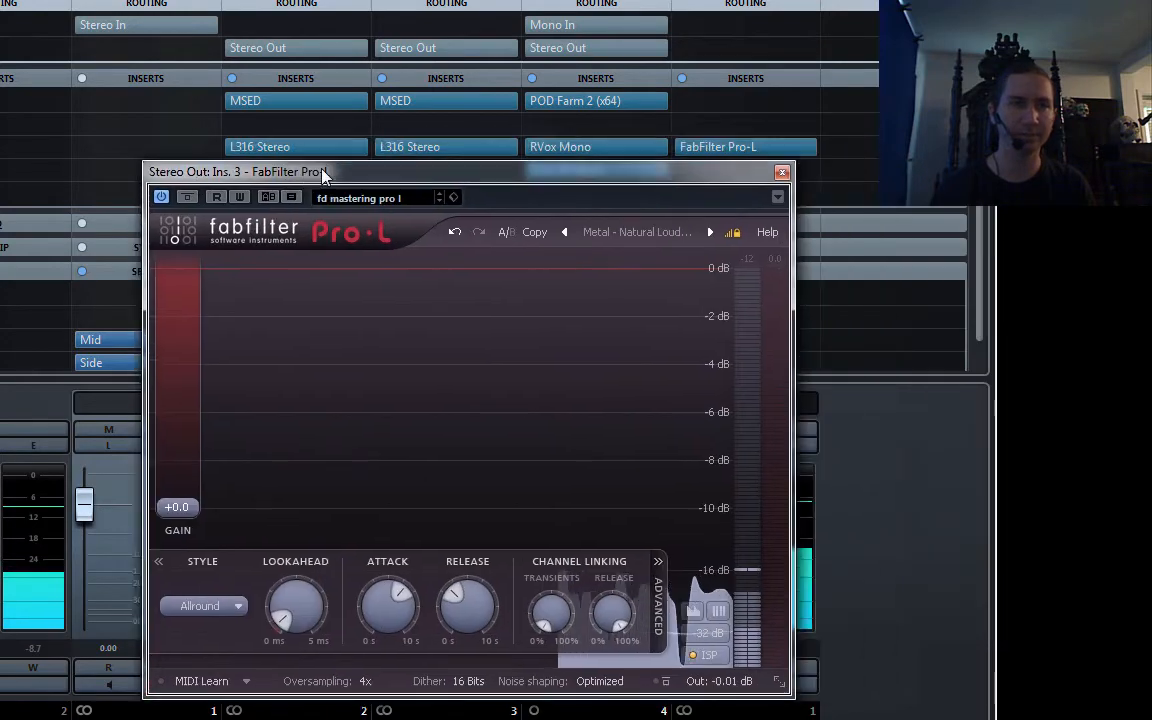
{"action": "left_click_drag", "start_coordinate": [322, 172], "coordinate": [319, 172]}
{"action": "left_click_drag", "start_coordinate": [388, 178], "coordinate": [1150, 178]}
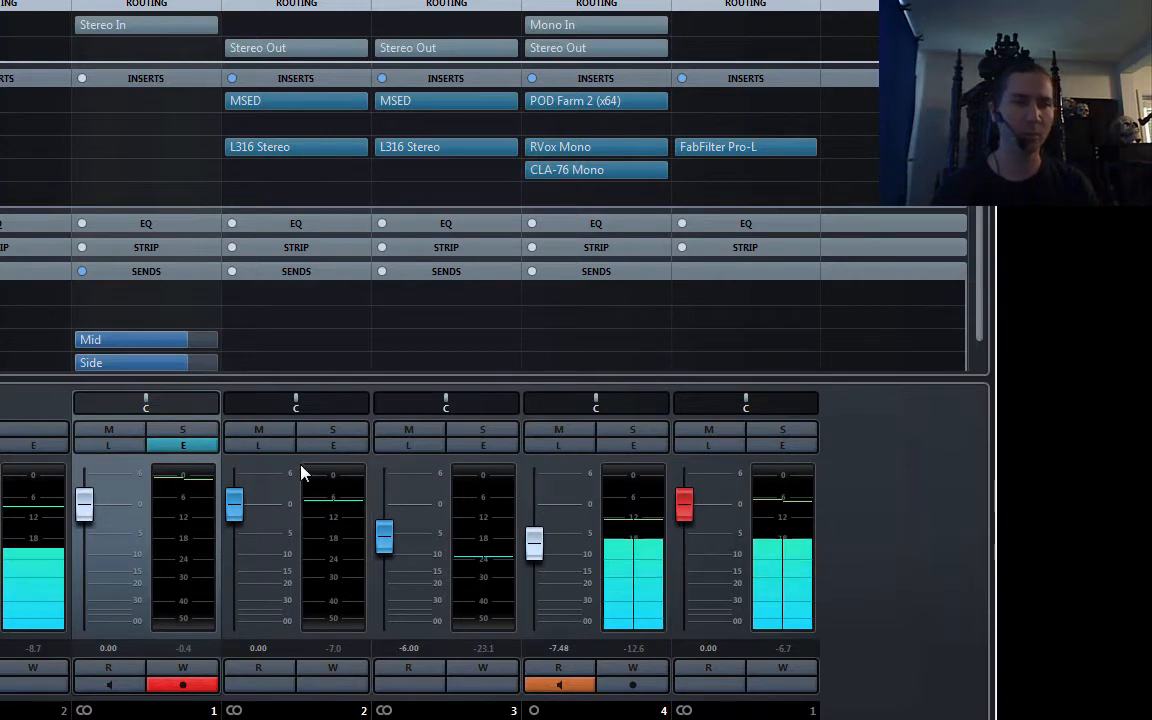
Solo the Mid and talkback channels and bring the Mid channel's L316 Stereo window into view.
{"action": "left_click", "coordinate": [322, 437]}
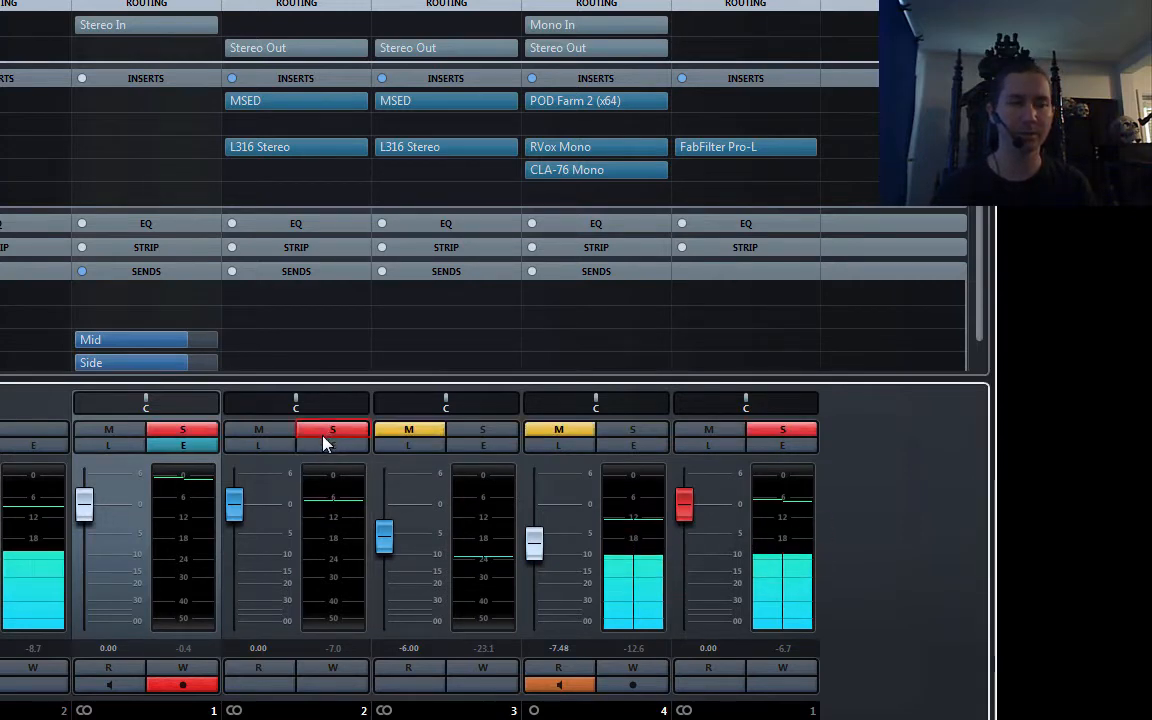
{"action": "left_click", "coordinate": [328, 435]}
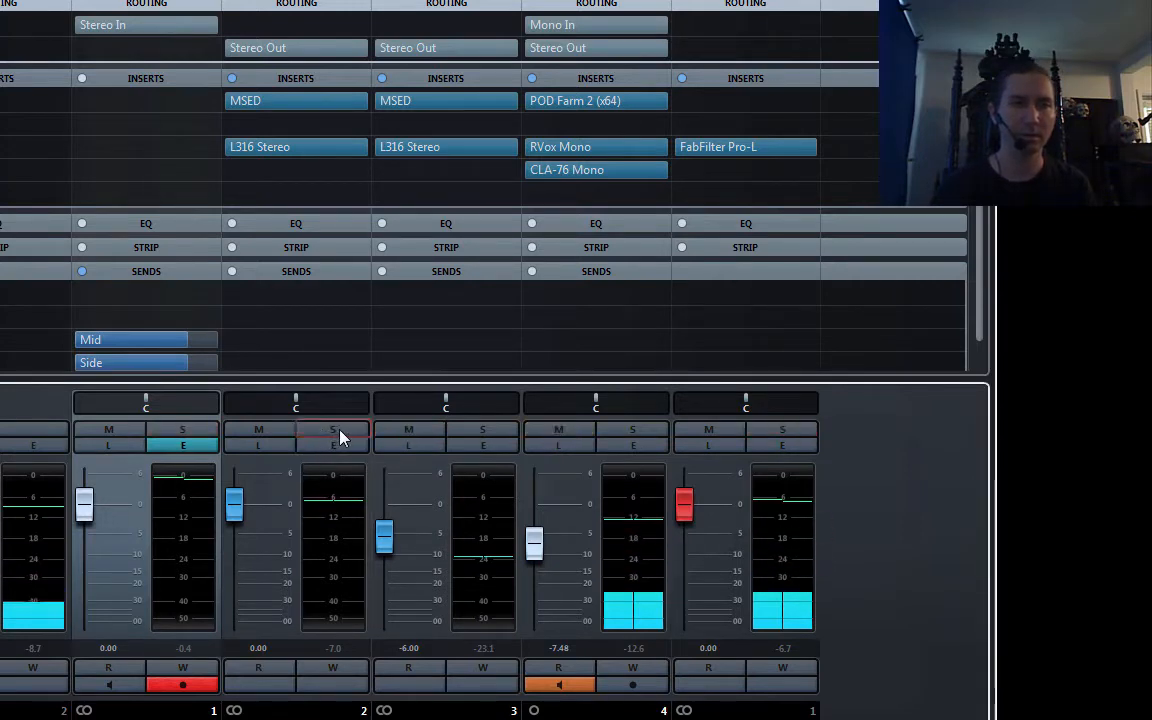
{"action": "left_click", "coordinate": [340, 437]}
{"action": "left_click", "coordinate": [630, 434]}
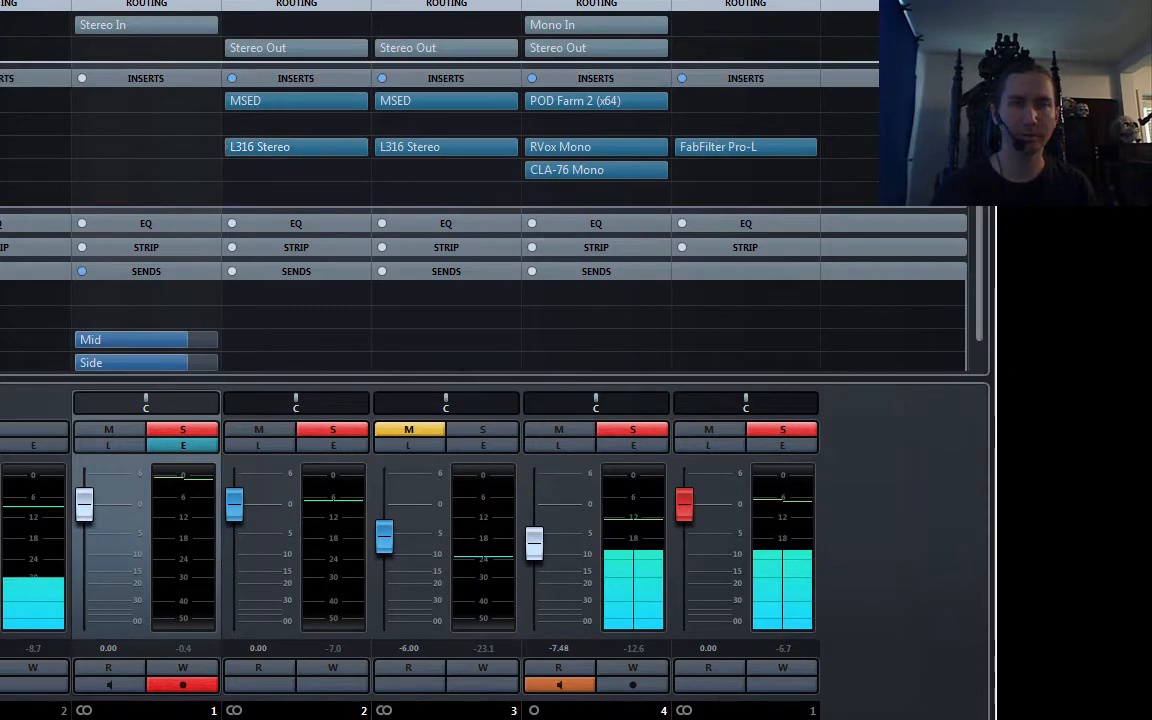
{"action": "left_click_drag", "start_coordinate": [1150, 432], "coordinate": [133, 216]}
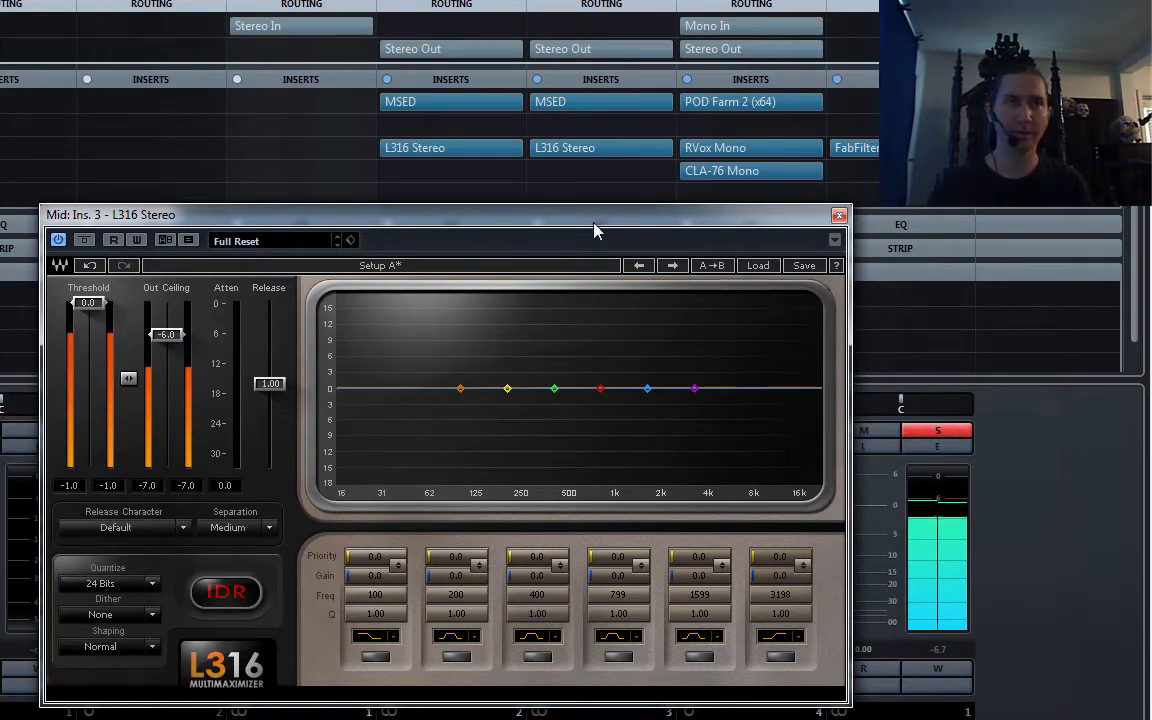
Clear the current solos, solo only the Mid channel, and lower its L316 threshold to -8.9.
{"action": "left_click_drag", "start_coordinate": [593, 230], "coordinate": [646, 500]}
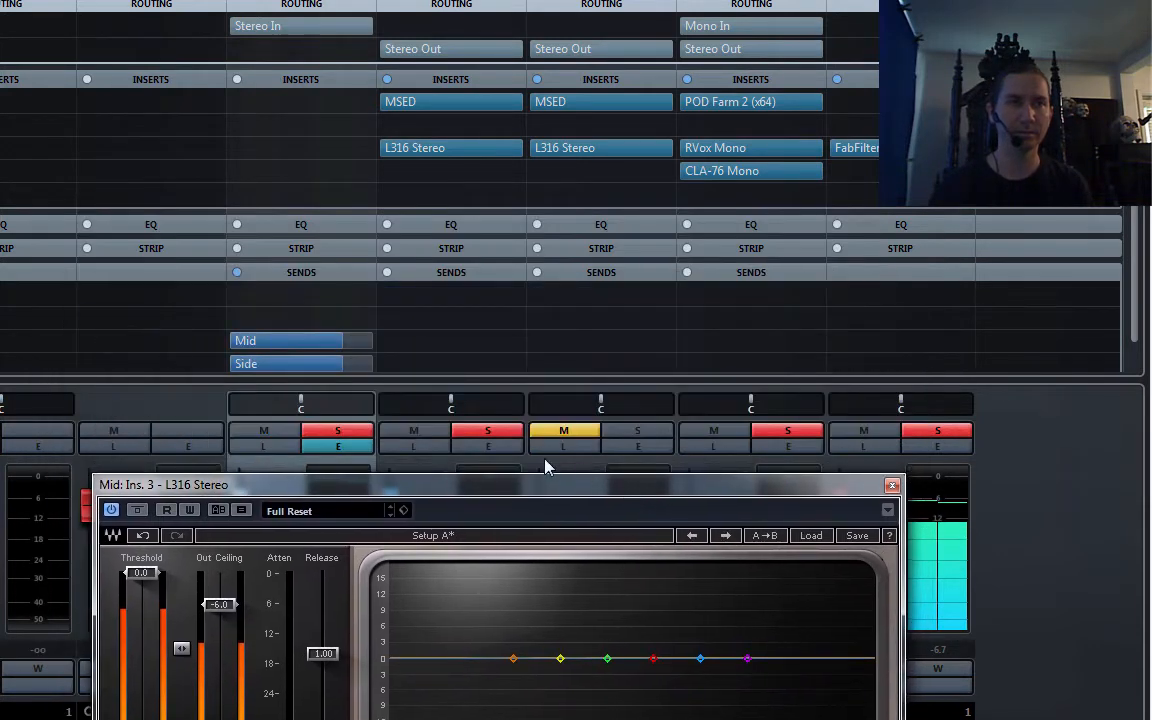
{"action": "left_click", "coordinate": [488, 432]}
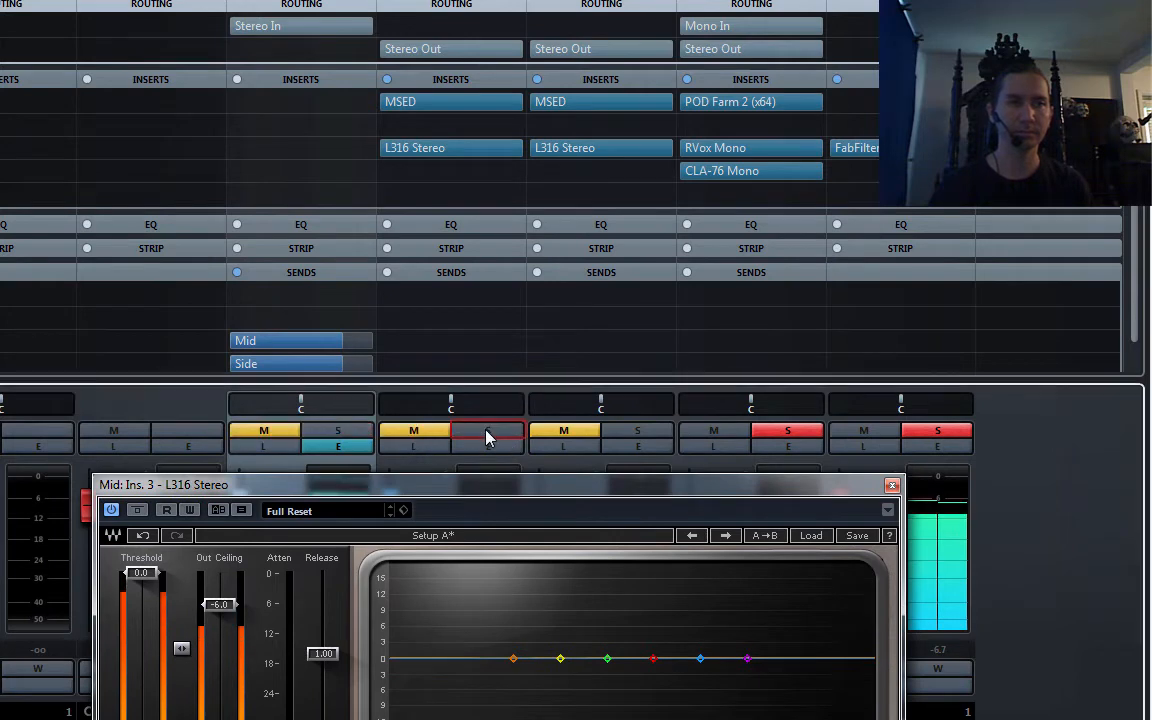
{"action": "left_click", "coordinate": [765, 433]}
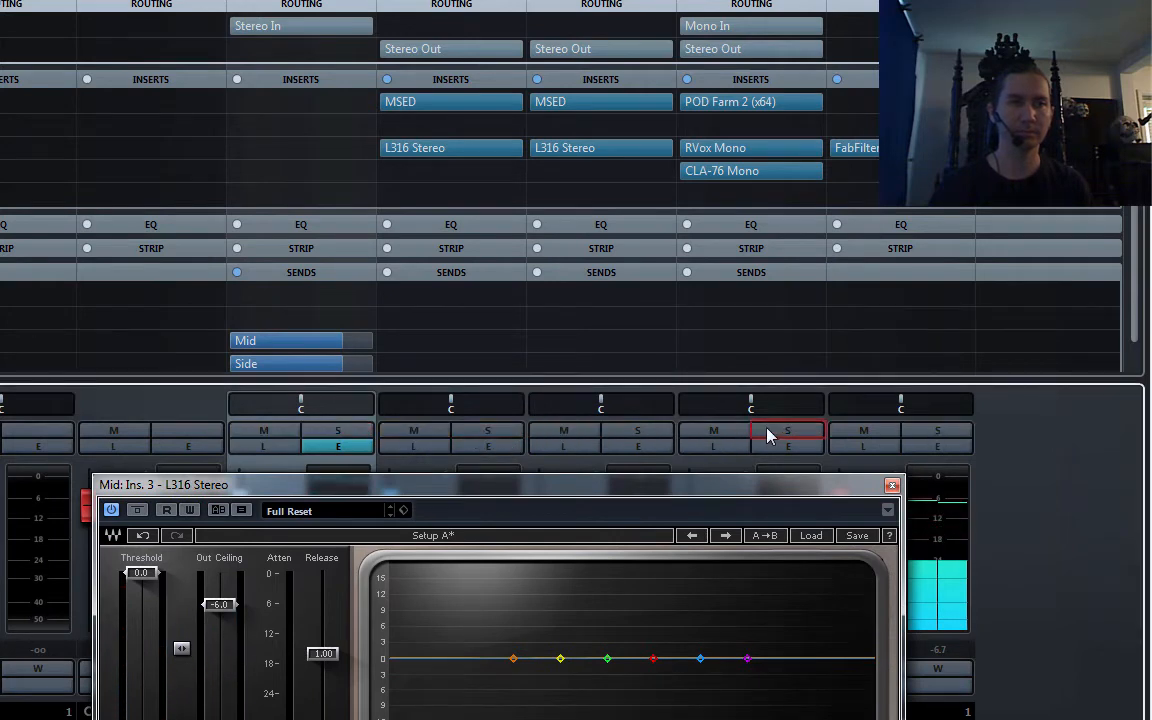
{"action": "left_click", "coordinate": [486, 432]}
{"action": "left_click_drag", "start_coordinate": [485, 497], "coordinate": [500, 81]}
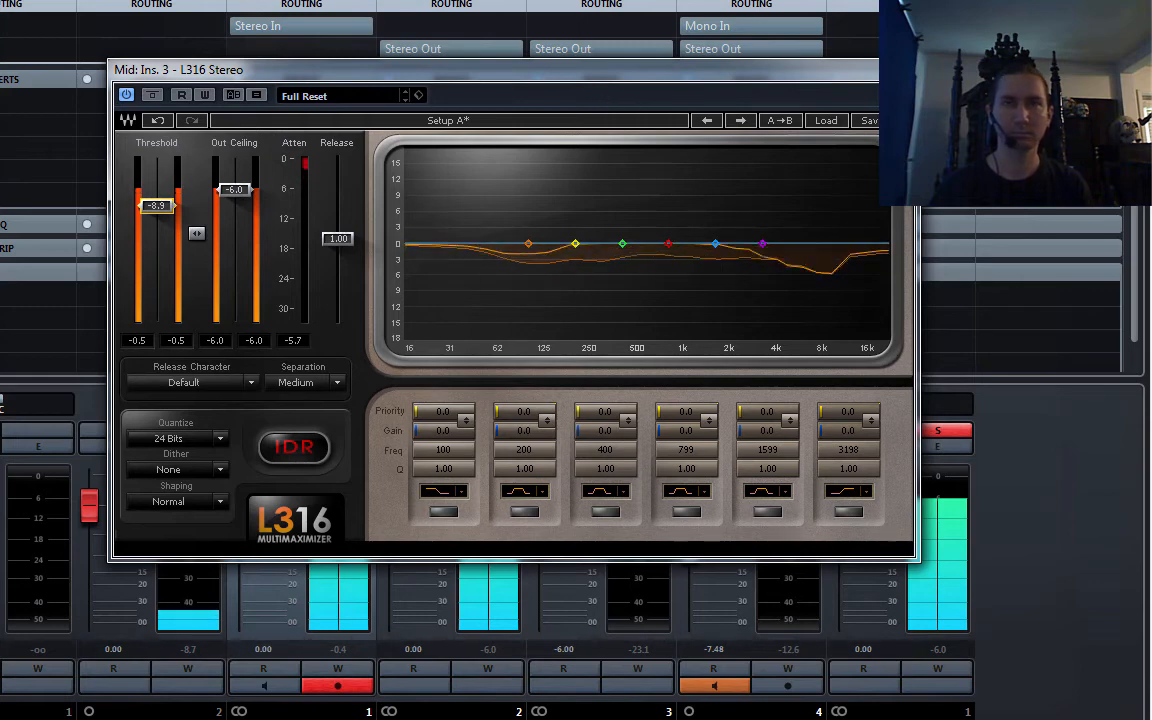
Clear the Mid channel's solo and move its L316 window clear of the mixer.
{"action": "left_click_drag", "start_coordinate": [815, 70], "coordinate": [796, 466]}
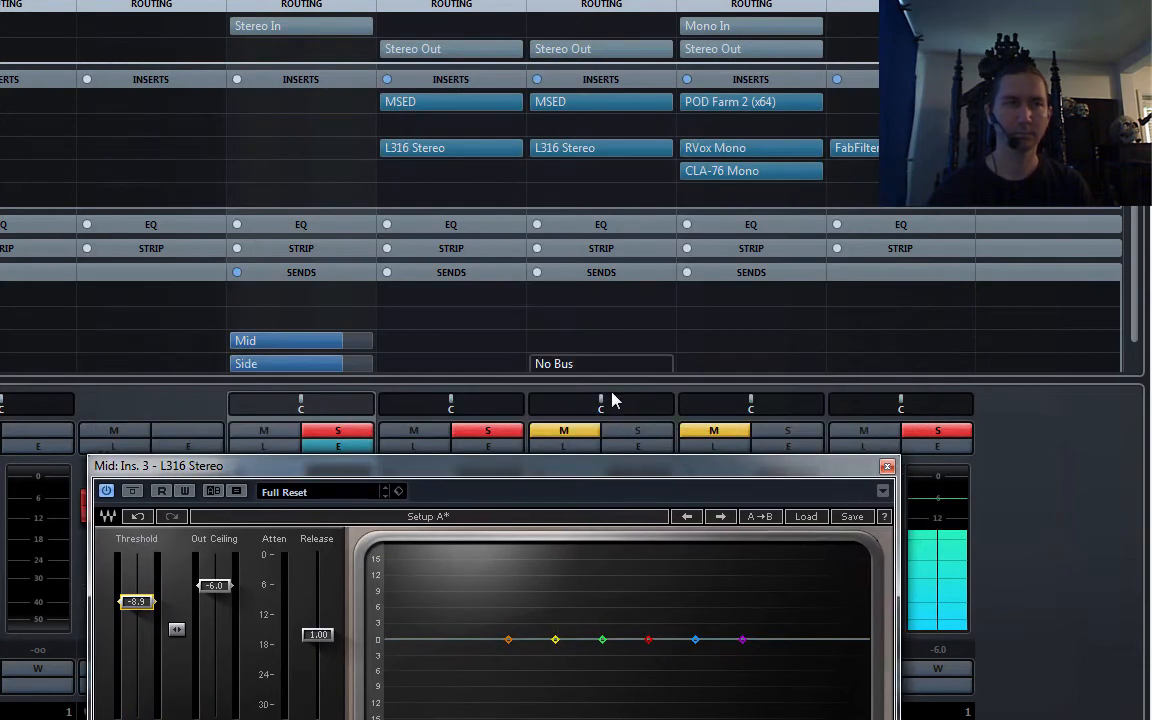
{"action": "left_click", "coordinate": [486, 431]}
{"action": "left_click_drag", "start_coordinate": [497, 475], "coordinate": [510, 197]}
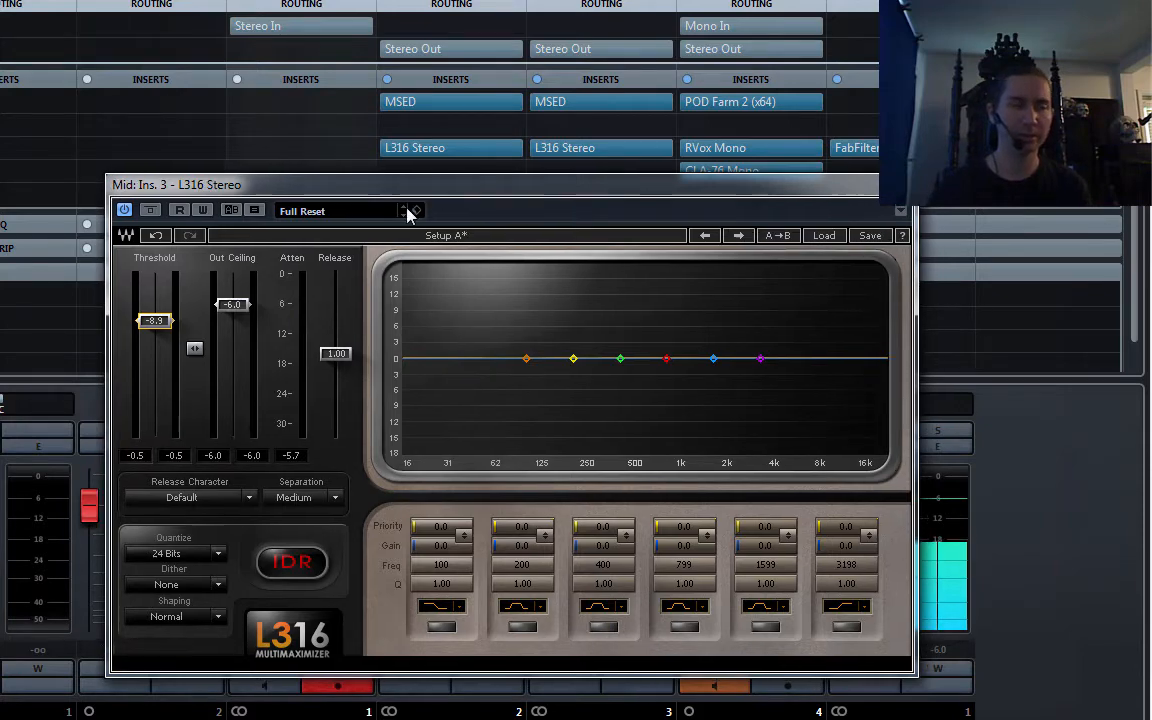
{"action": "left_click_drag", "start_coordinate": [510, 188], "coordinate": [1063, 248]}
{"action": "left_click_drag", "start_coordinate": [1150, 250], "coordinate": [1150, 345]}
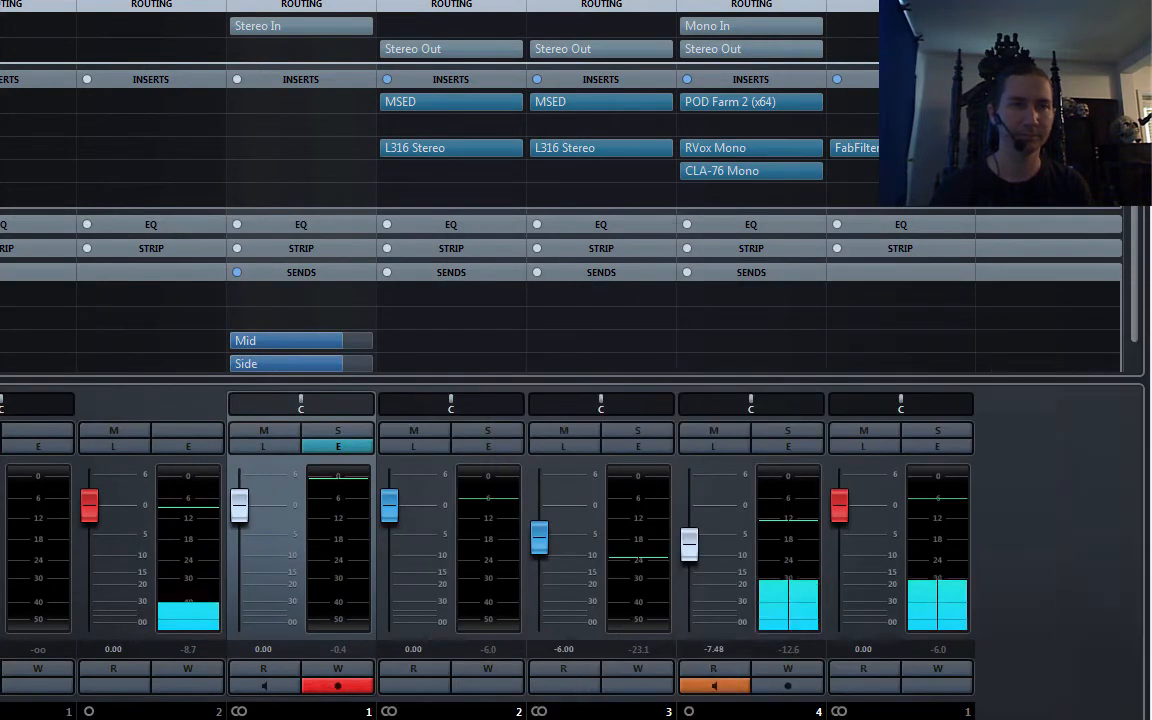
Open the L316 Stereo insert on the Side channel and start playback.
{"action": "left_click", "coordinate": [592, 153]}
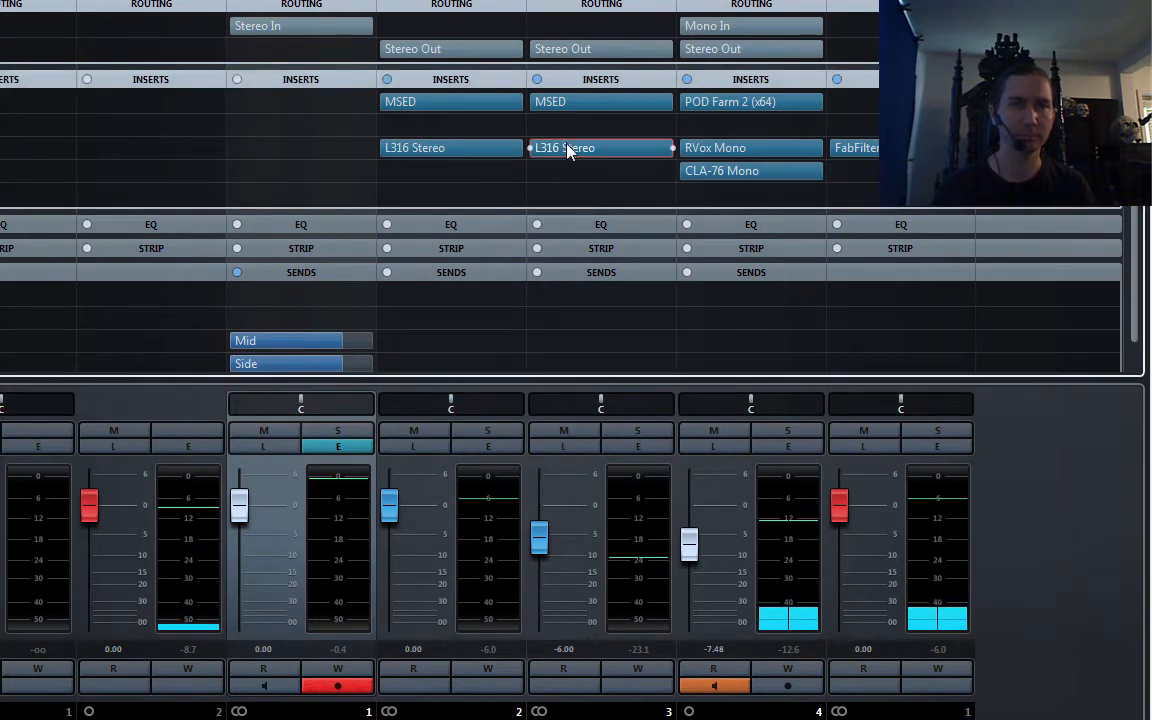
{"action": "left_click_drag", "start_coordinate": [1150, 240], "coordinate": [279, 194]}
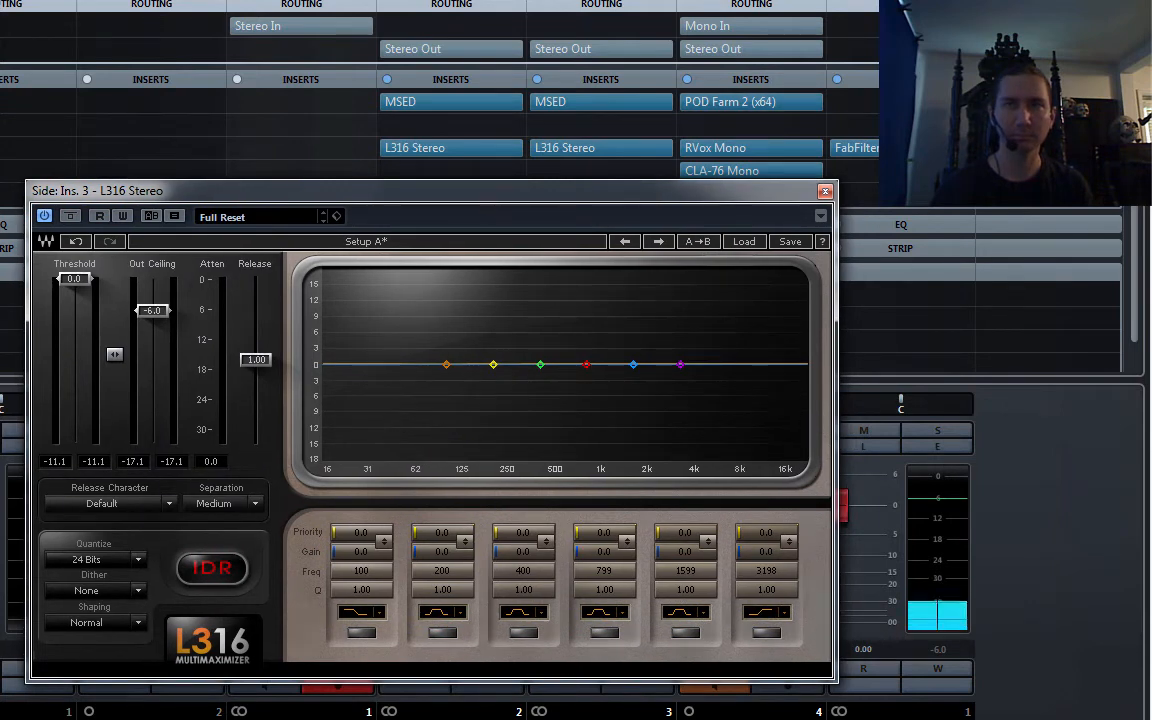
{"action": "key", "text": "space"}
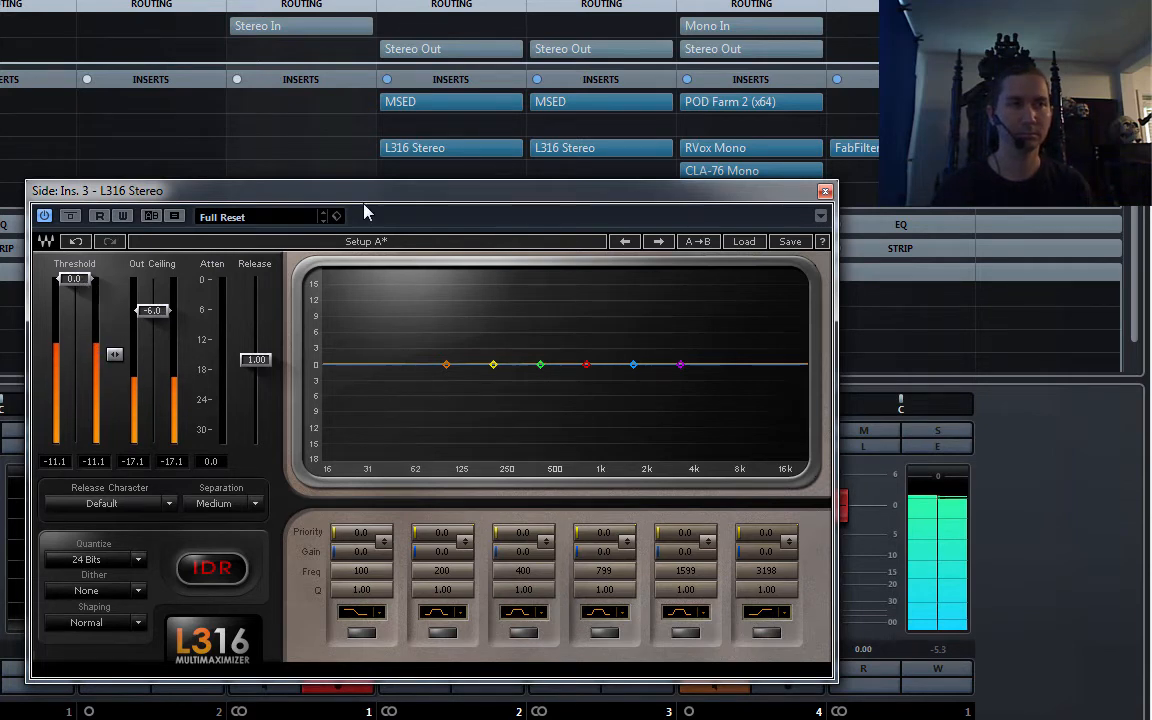
Solo the Side channel and lower its L316 threshold to -17.0.
{"action": "left_click_drag", "start_coordinate": [364, 204], "coordinate": [408, 515]}
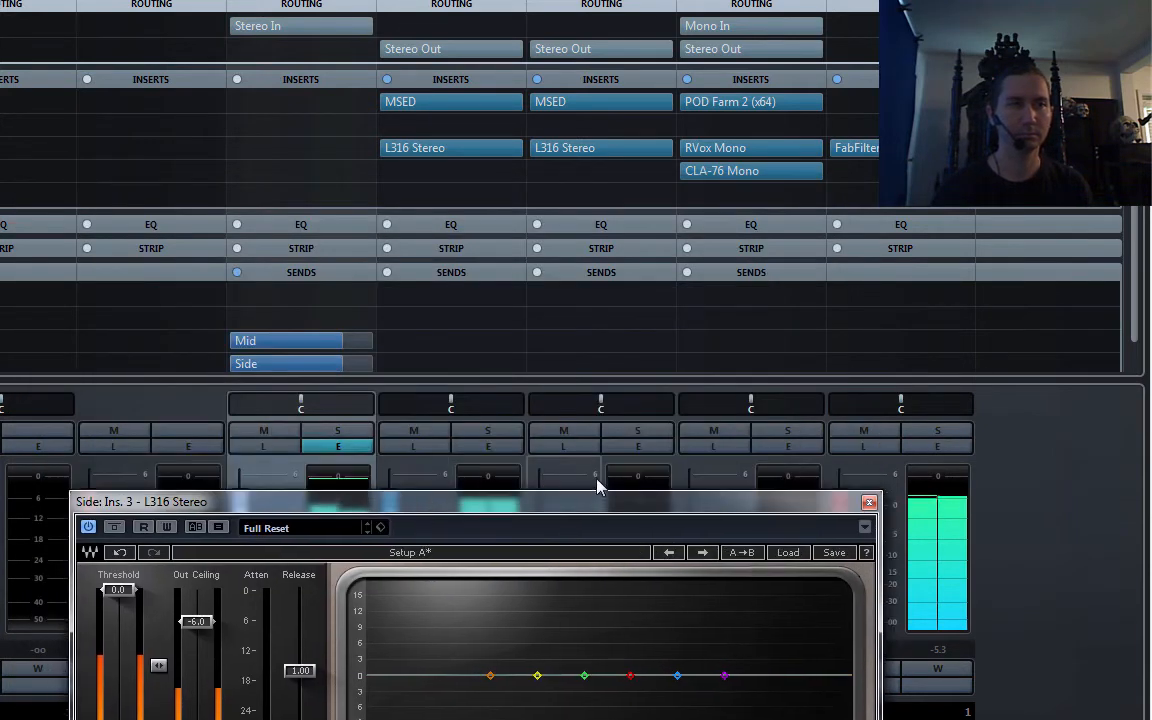
{"action": "left_click", "coordinate": [640, 440]}
{"action": "left_click_drag", "start_coordinate": [589, 503], "coordinate": [556, 148]}
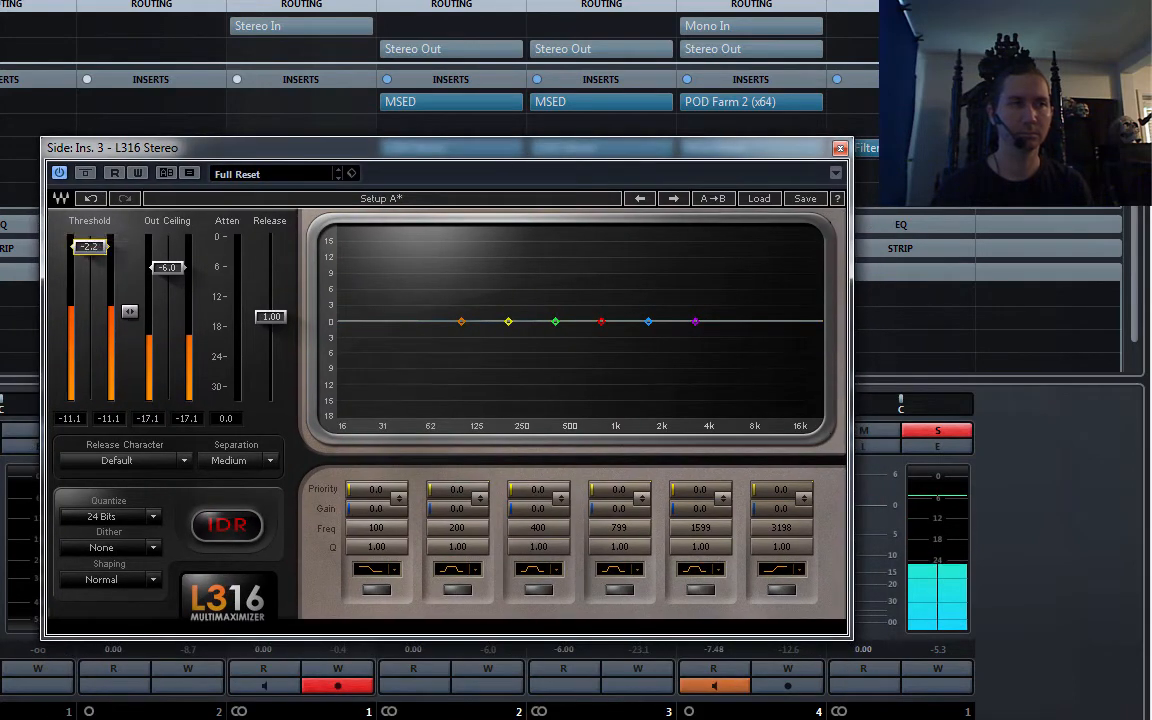
{"action": "left_click_drag", "start_coordinate": [89, 246], "coordinate": [89, 329]}
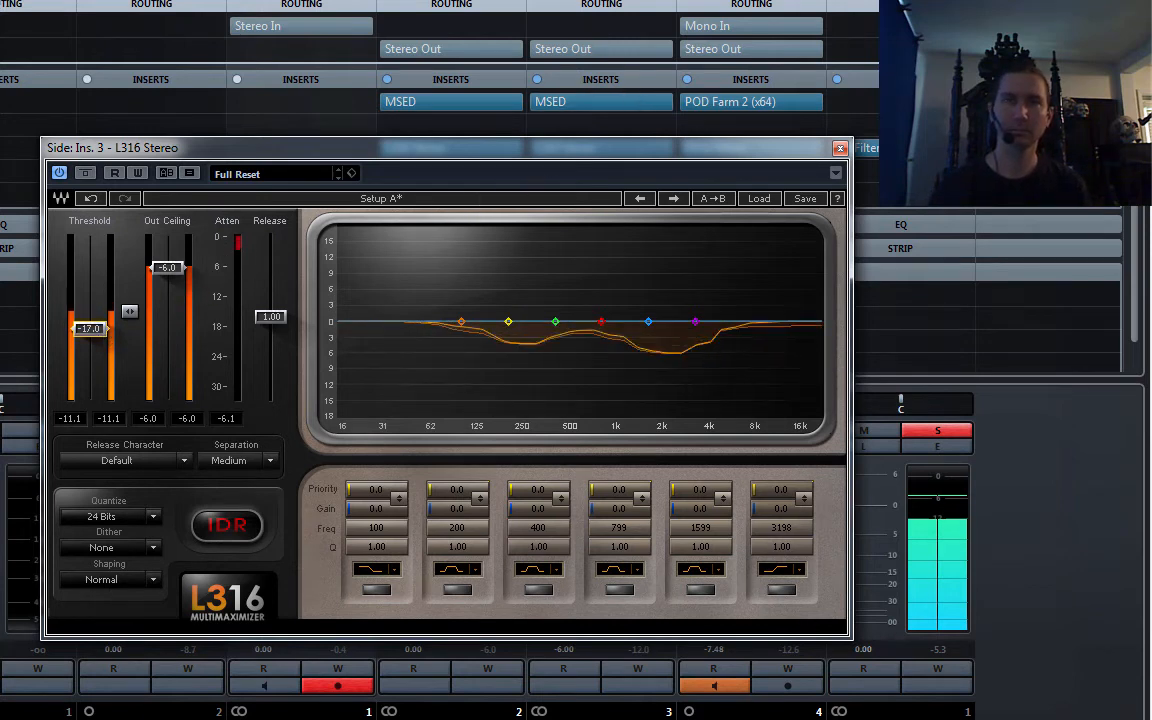
Clear the Side channel's solo and move its L316 window clear of the mixer.
{"action": "left_click_drag", "start_coordinate": [768, 160], "coordinate": [743, 495]}
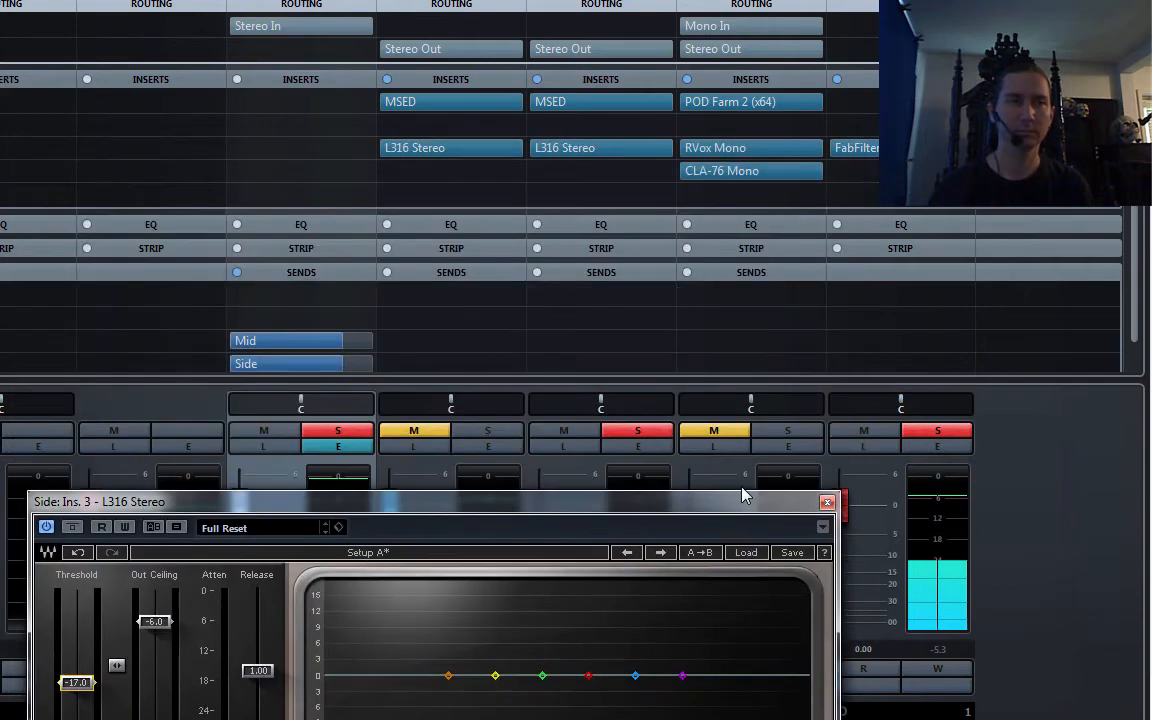
{"action": "left_click", "coordinate": [646, 440]}
{"action": "left_click_drag", "start_coordinate": [604, 512], "coordinate": [463, 200]}
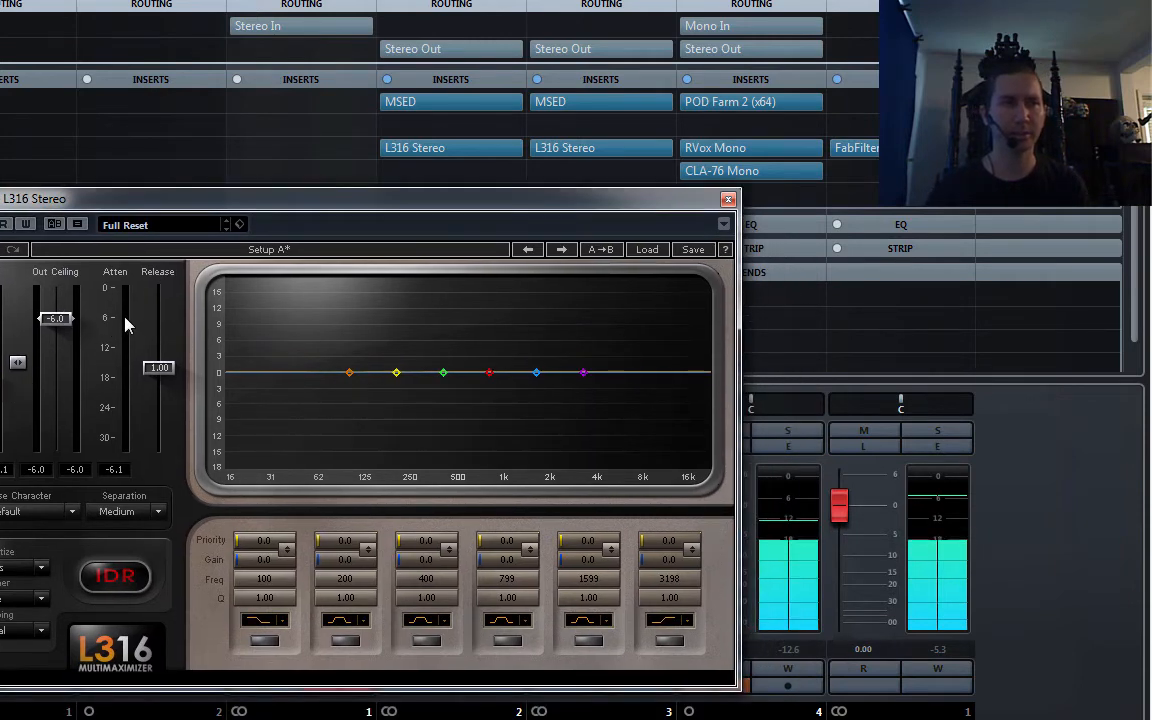
{"action": "left_click_drag", "start_coordinate": [303, 205], "coordinate": [580, 238]}
{"action": "left_click_drag", "start_coordinate": [710, 254], "coordinate": [1150, 325]}
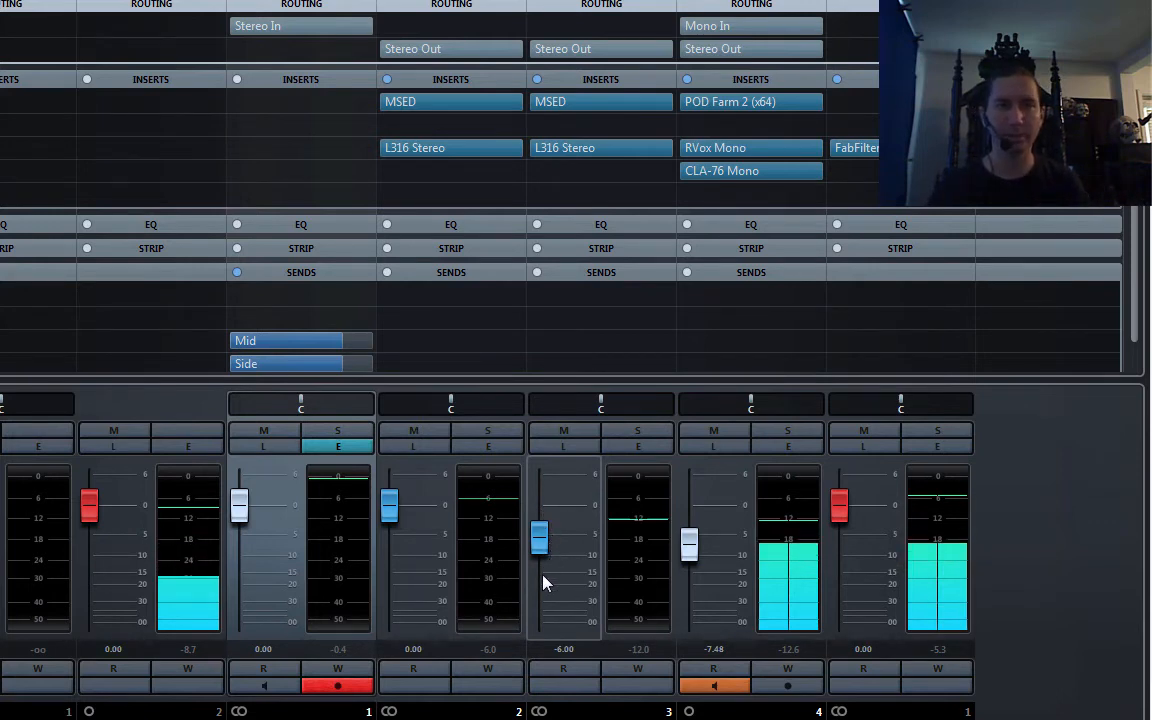
Bring the Stereo Out FabFilter Pro-L window into view and open its output level control.
{"action": "left_click_drag", "start_coordinate": [1148, 232], "coordinate": [489, 183]}
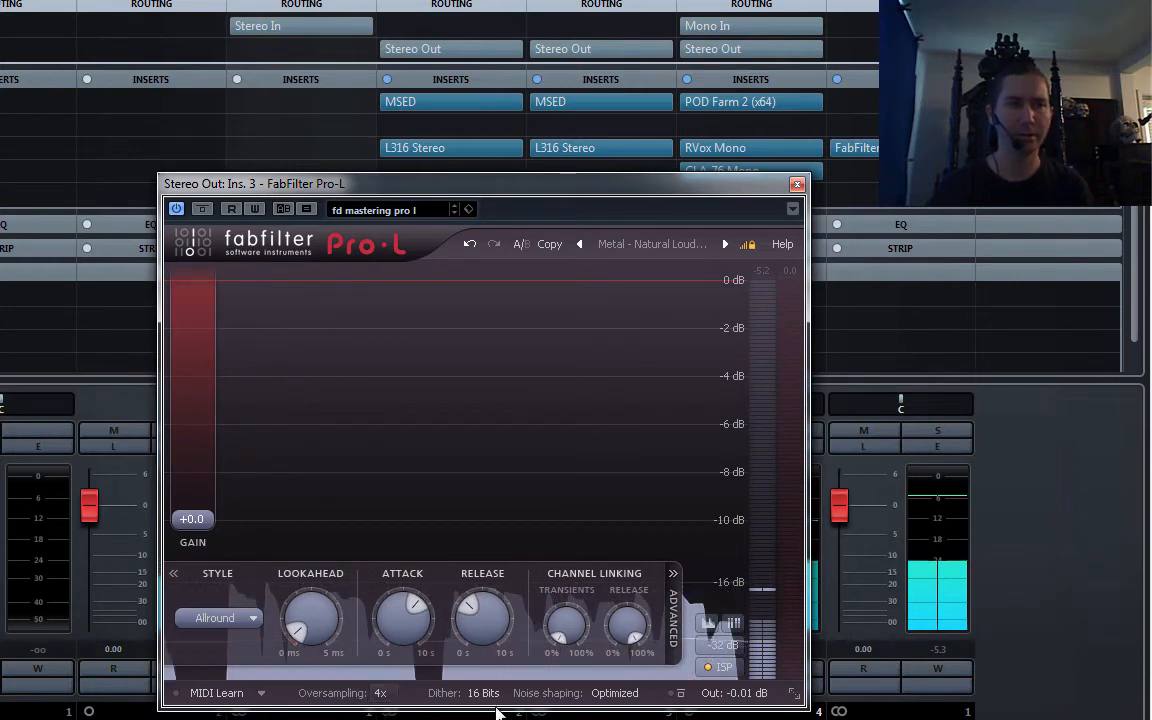
{"action": "mouse_move", "coordinate": [478, 706]}
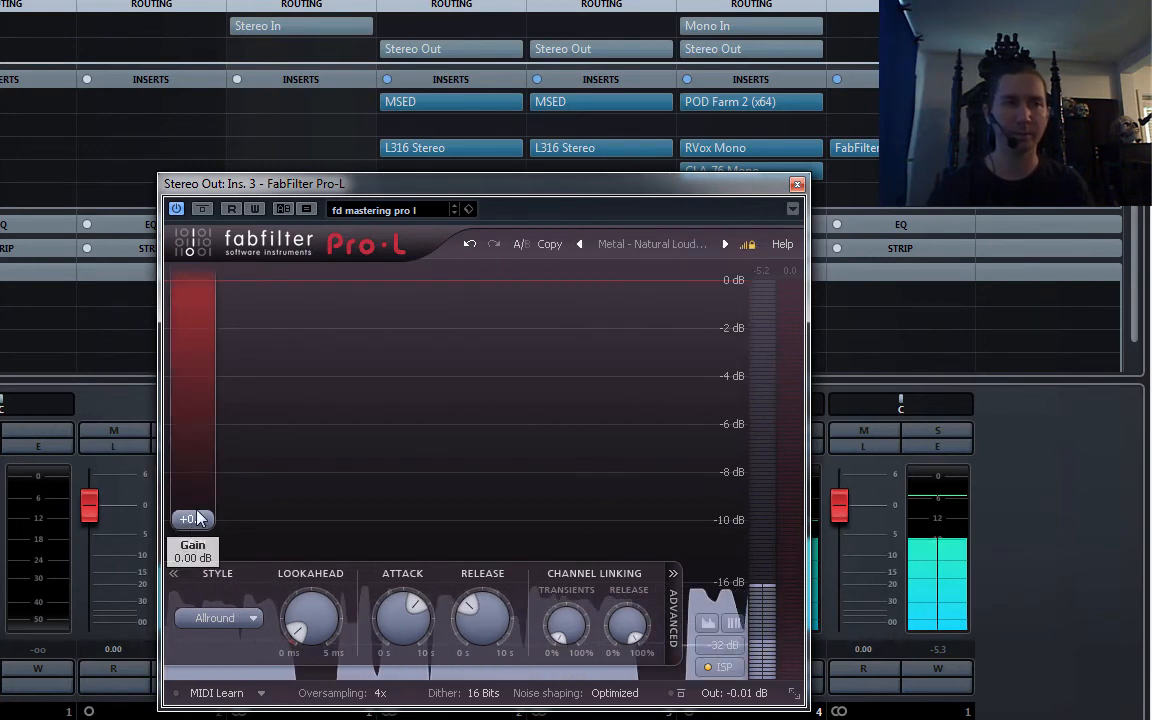
{"action": "mouse_move", "coordinate": [204, 489]}
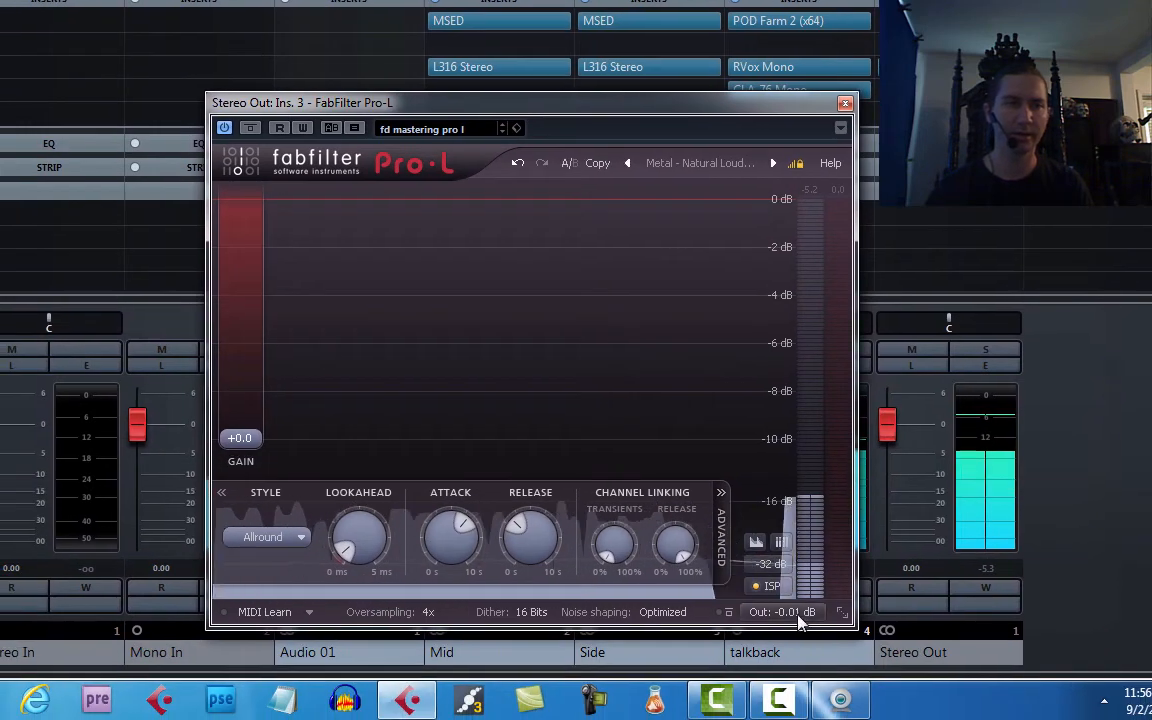
{"action": "left_click", "coordinate": [791, 617]}
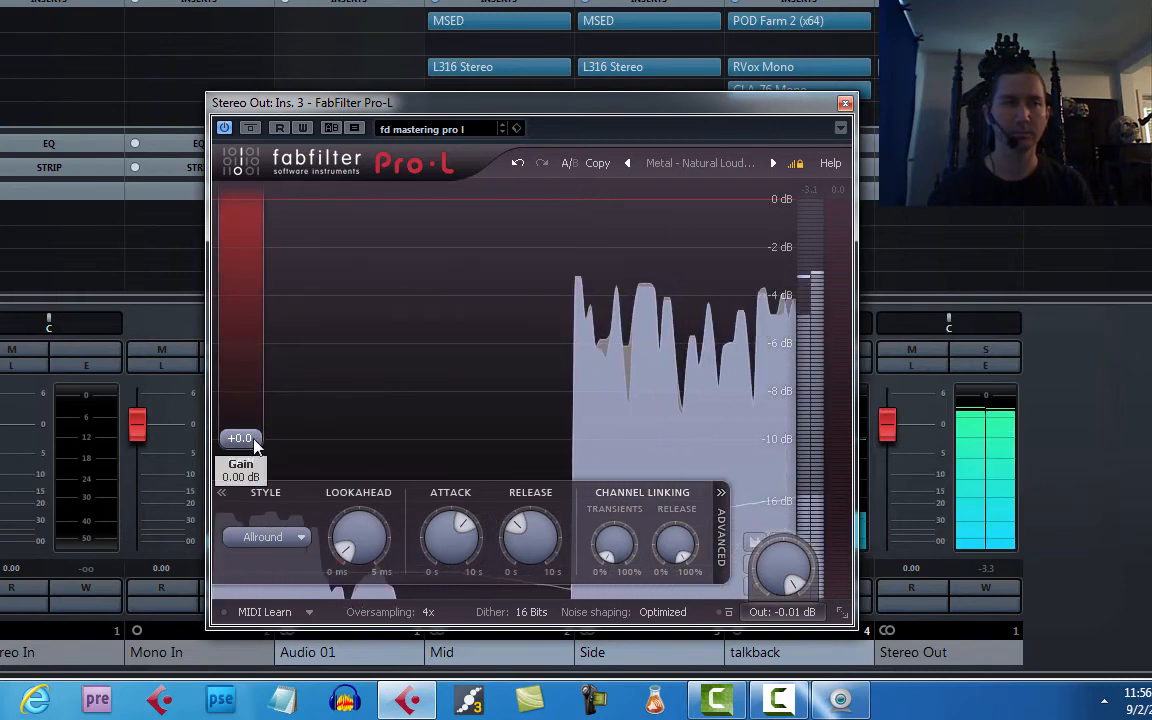
Raise the Pro-L gain during playback to +4.5 dB, stop playback, and move the limiter window aside.
{"action": "left_click_drag", "start_coordinate": [249, 438], "coordinate": [265, 398]}
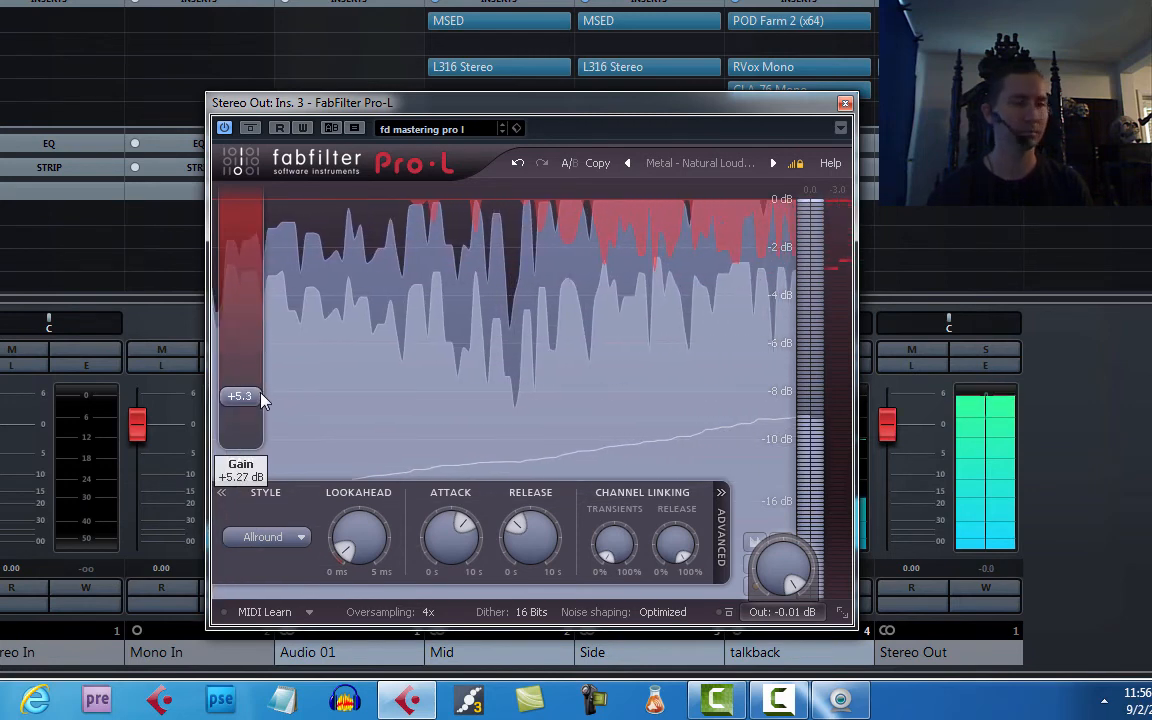
{"action": "left_click_drag", "start_coordinate": [253, 399], "coordinate": [255, 415]}
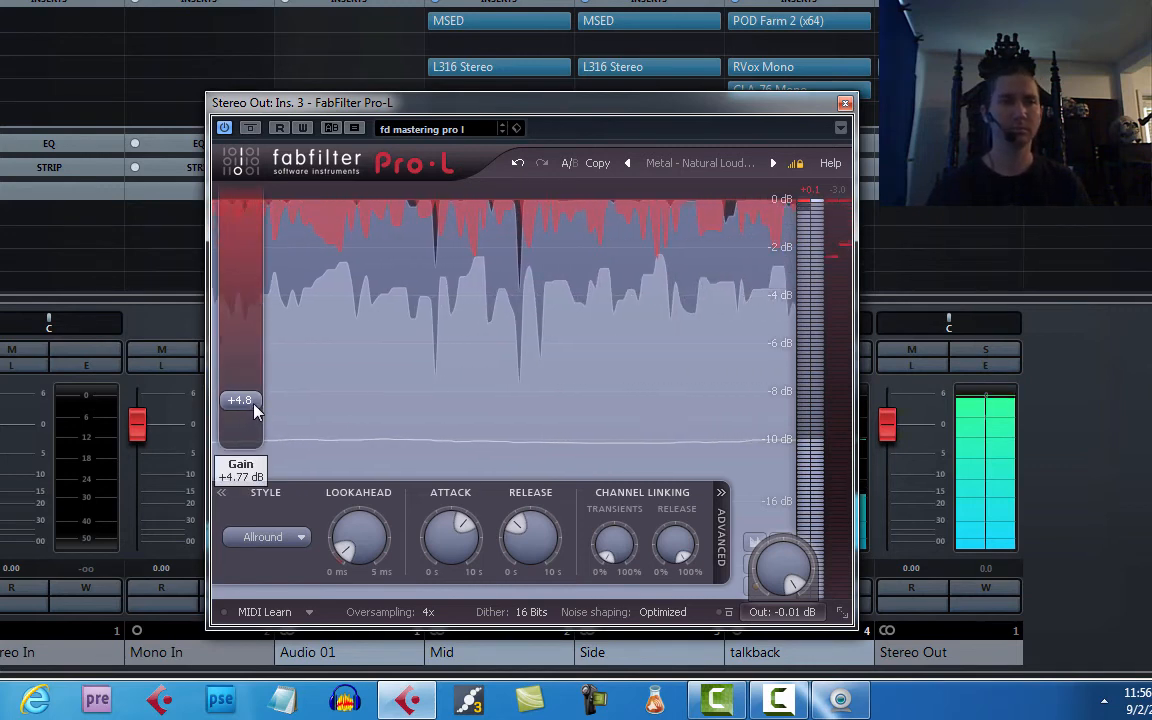
{"action": "left_click_drag", "start_coordinate": [254, 406], "coordinate": [254, 409]}
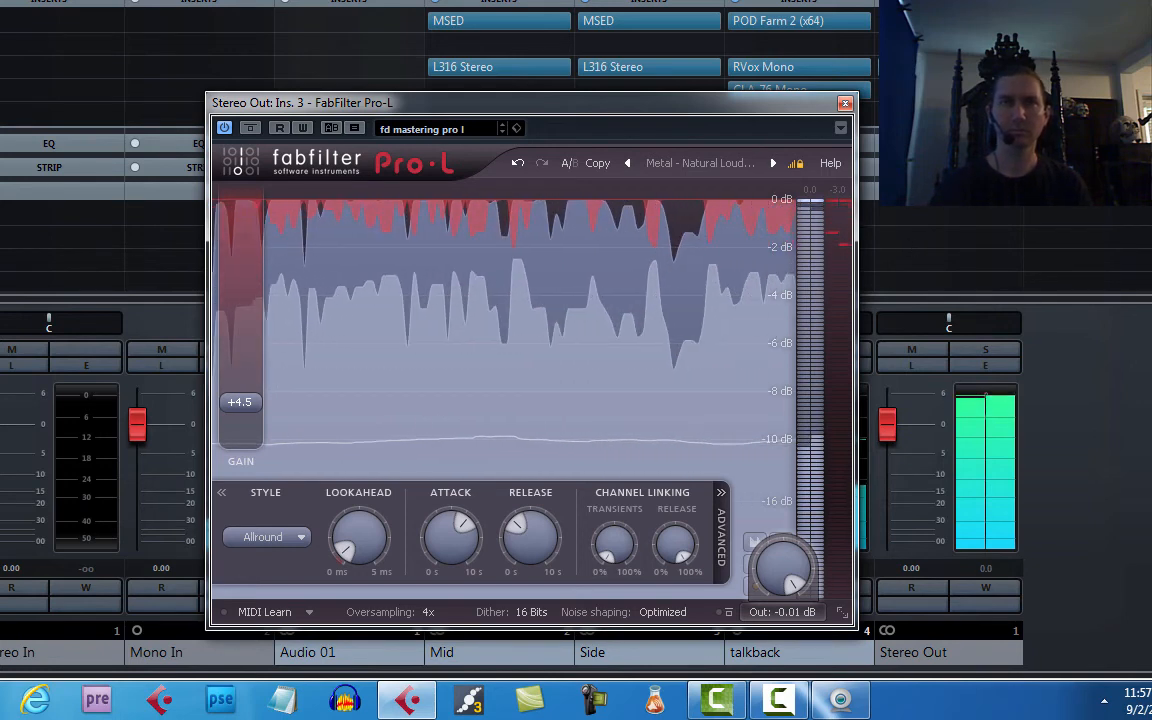
{"action": "key", "text": "space"}
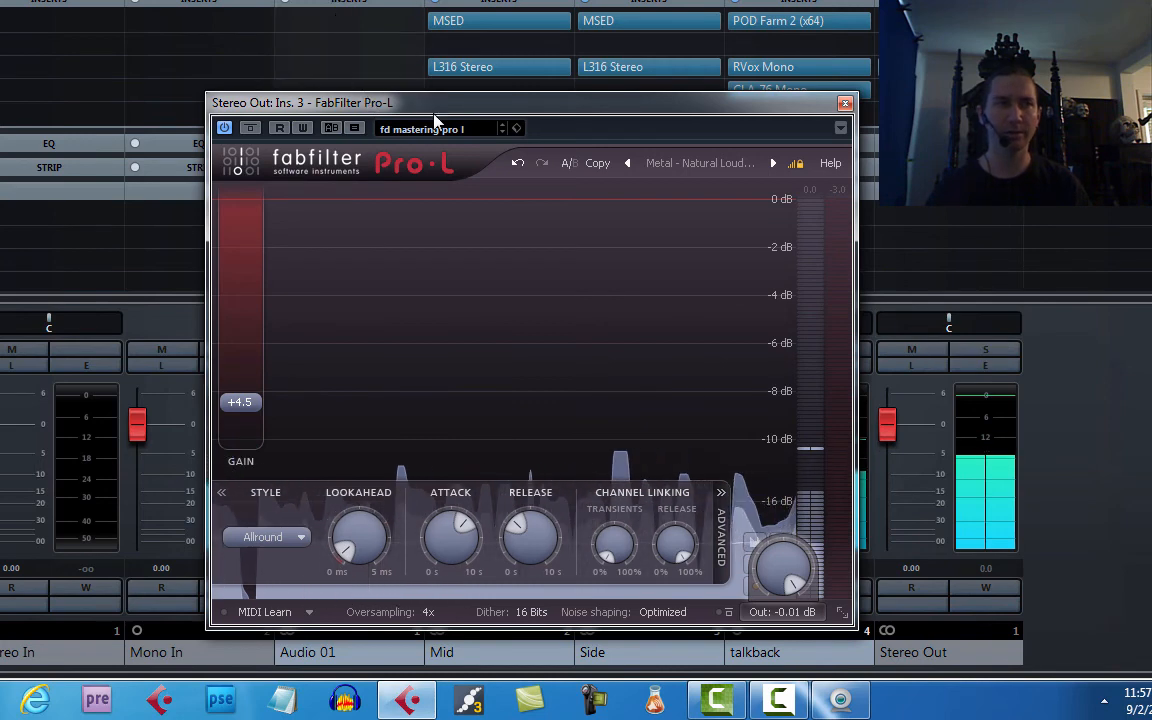
{"action": "left_click_drag", "start_coordinate": [369, 100], "coordinate": [457, 171]}
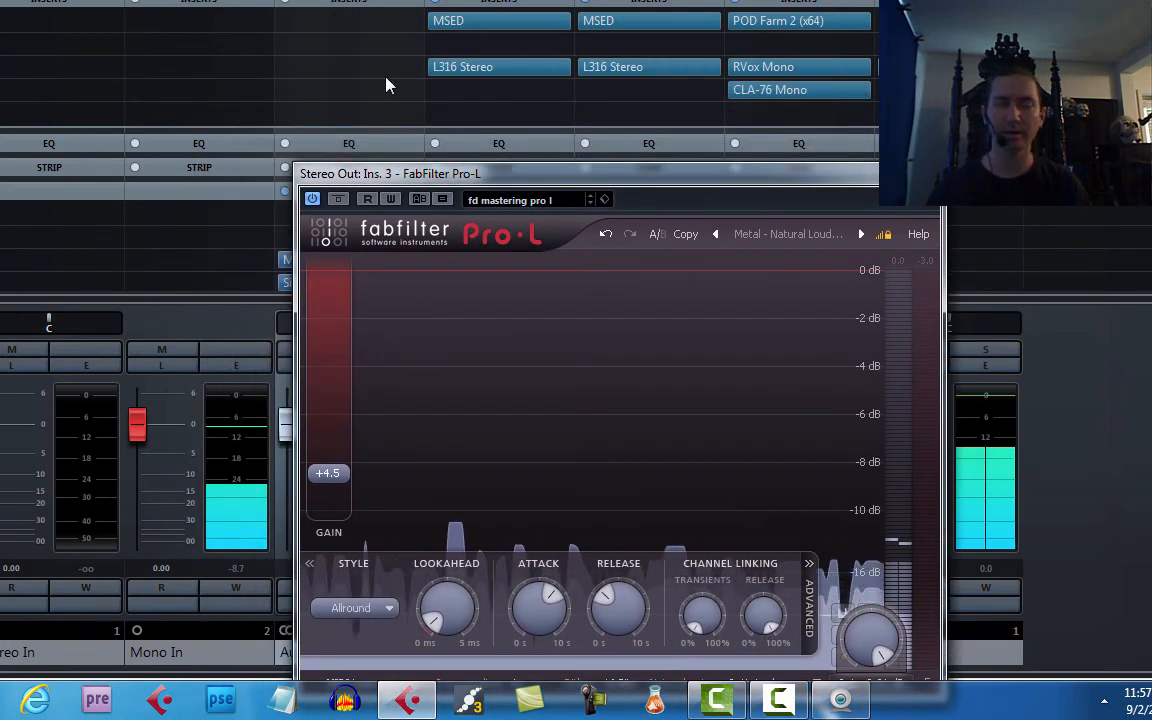